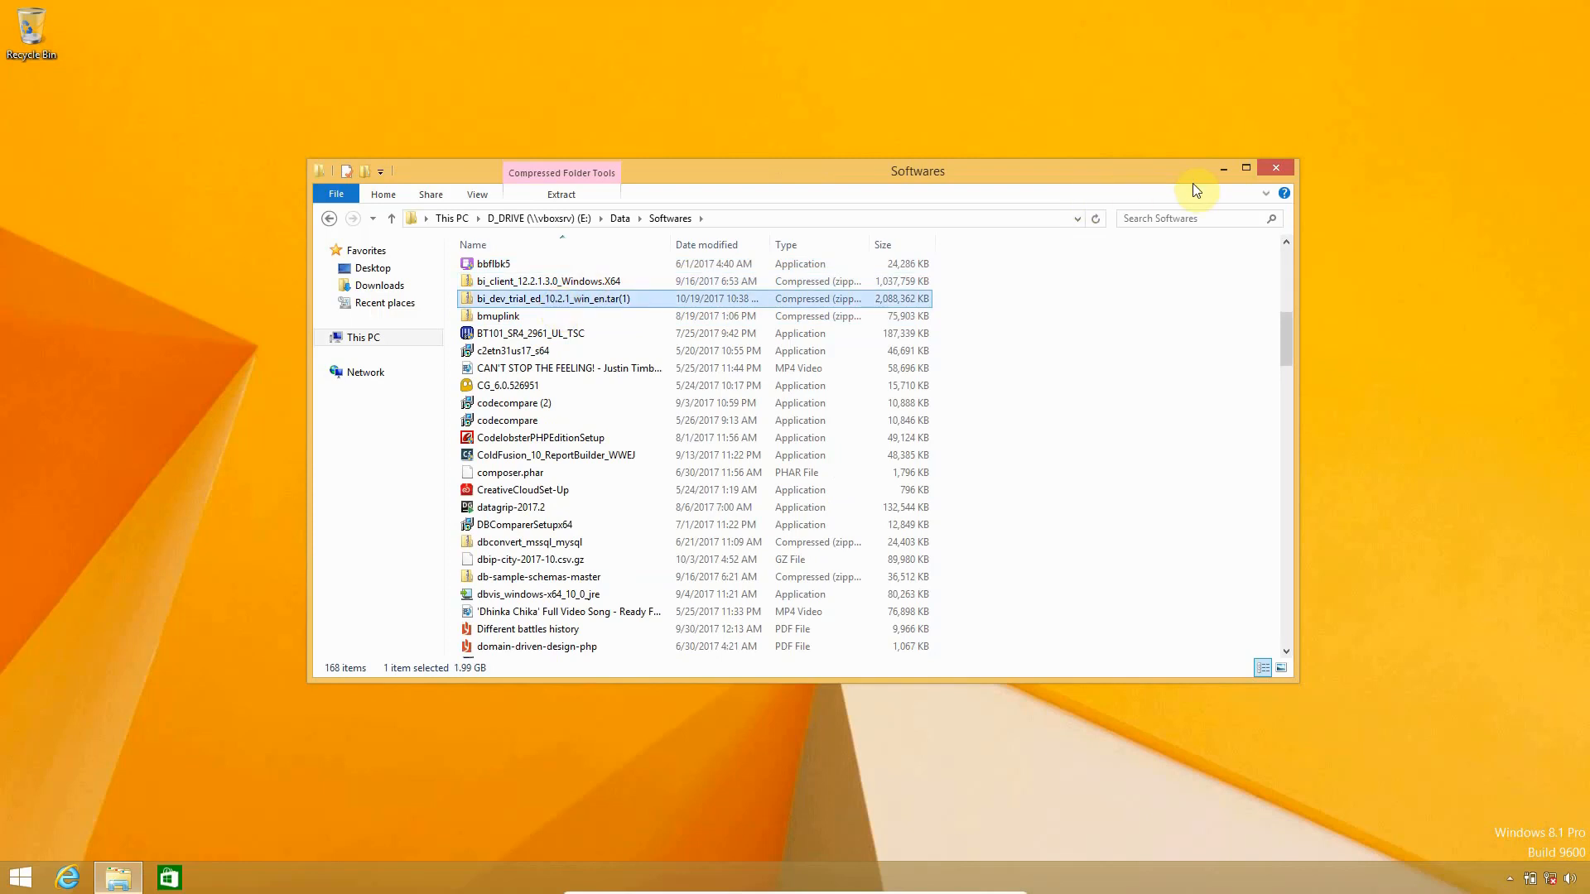
Move the Softwares folder window aside and bring up a new File Explorer window on This PC
click(1221, 170)
key(super+e)
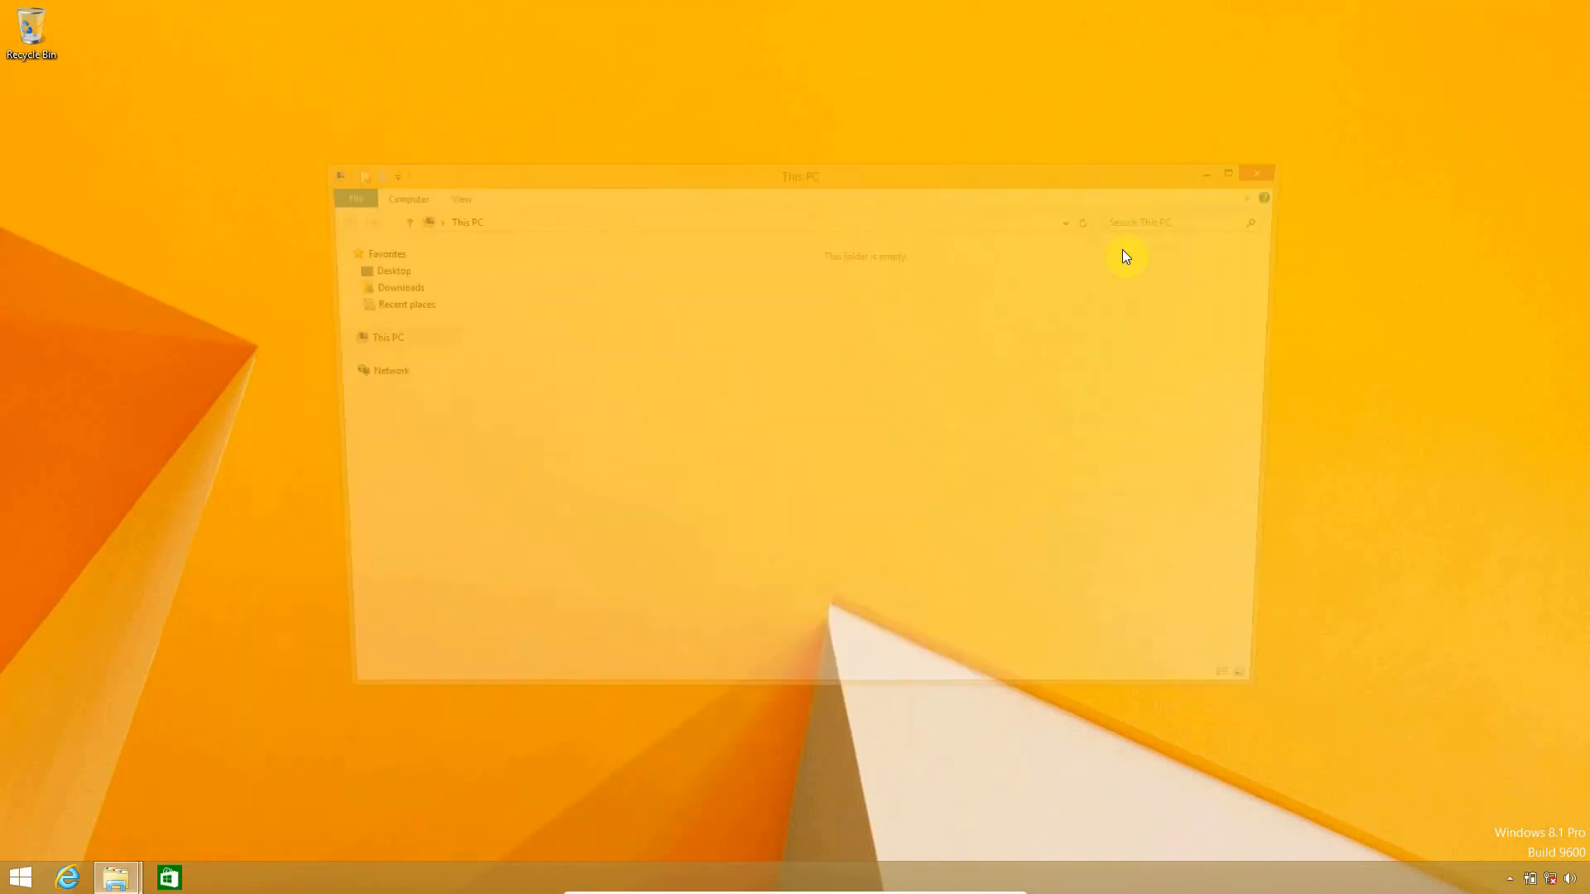
Create a Data folder on Local Disk (C:) containing the copied bi_dev_trial_ed_10.2.1_win_en archive
click(593, 389)
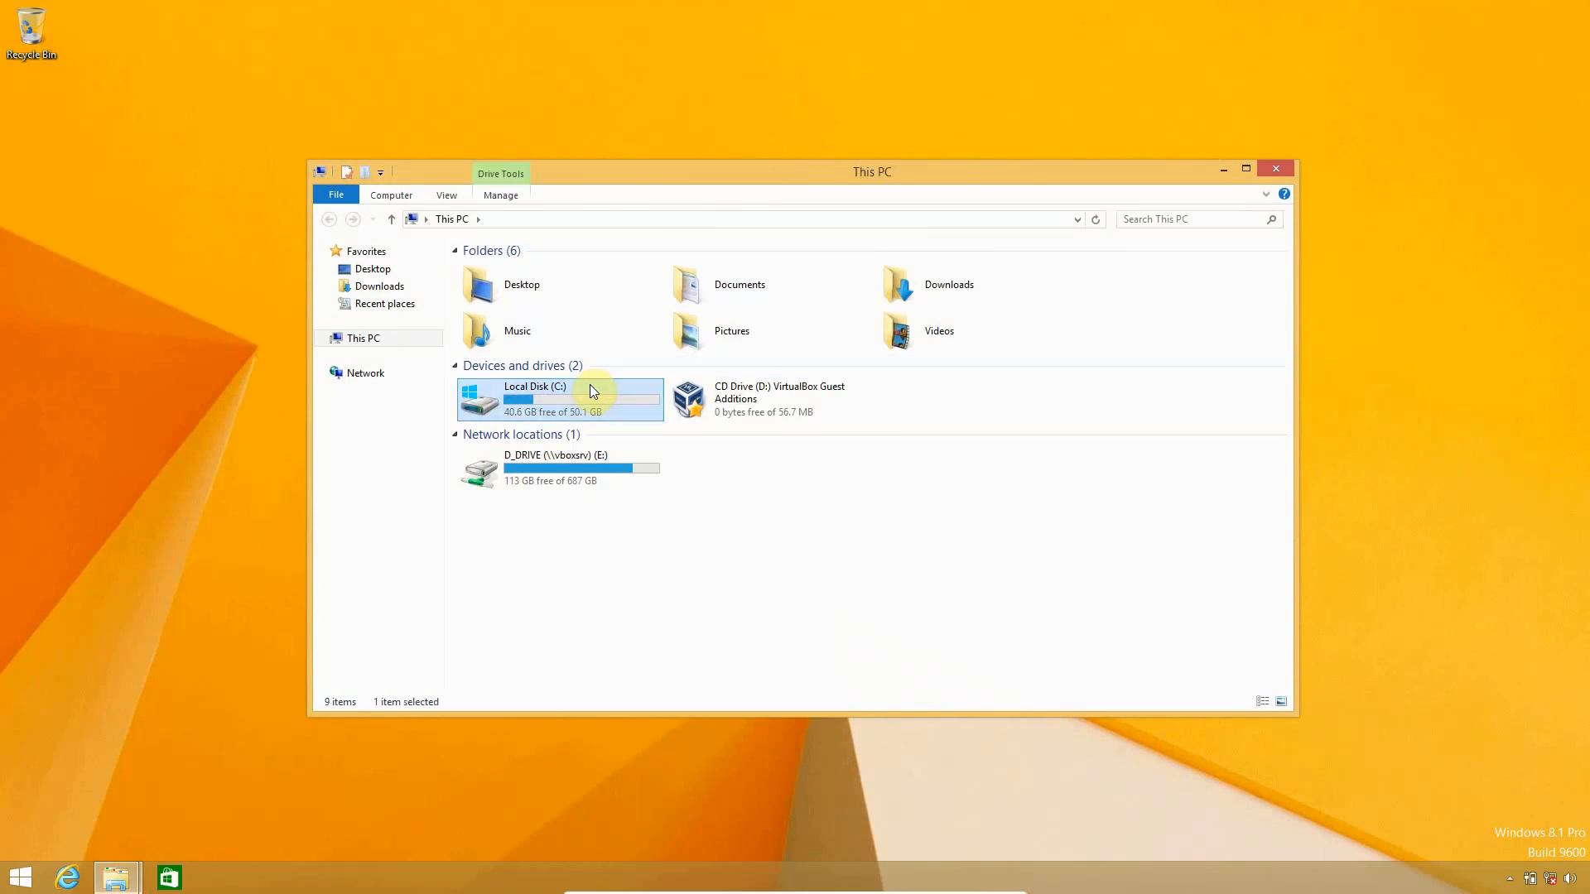
double_click(590, 390)
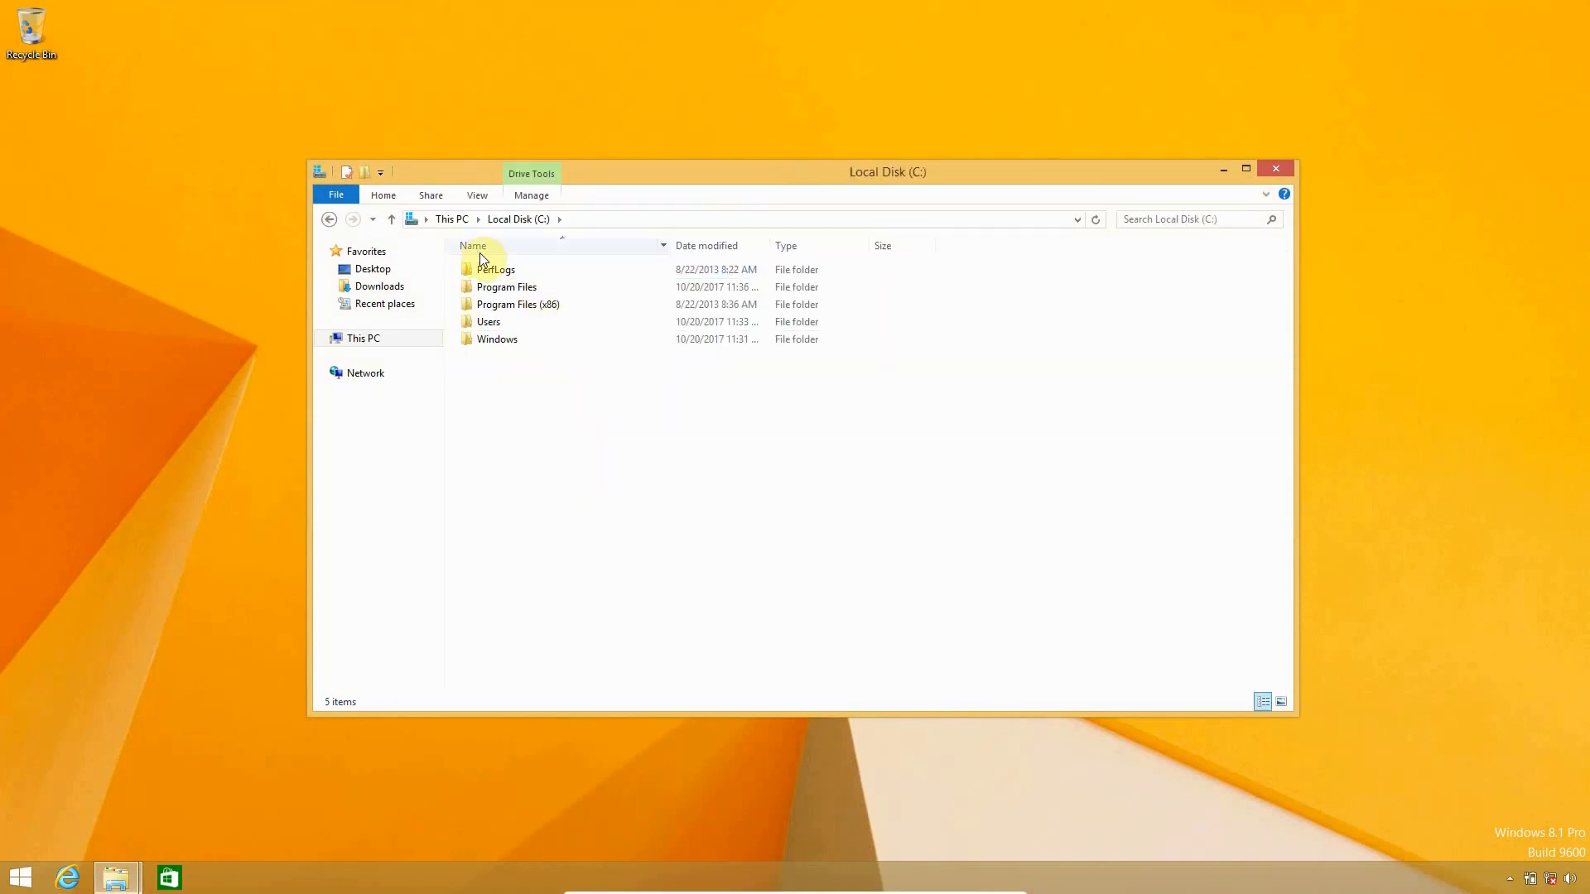
right_click(613, 540)
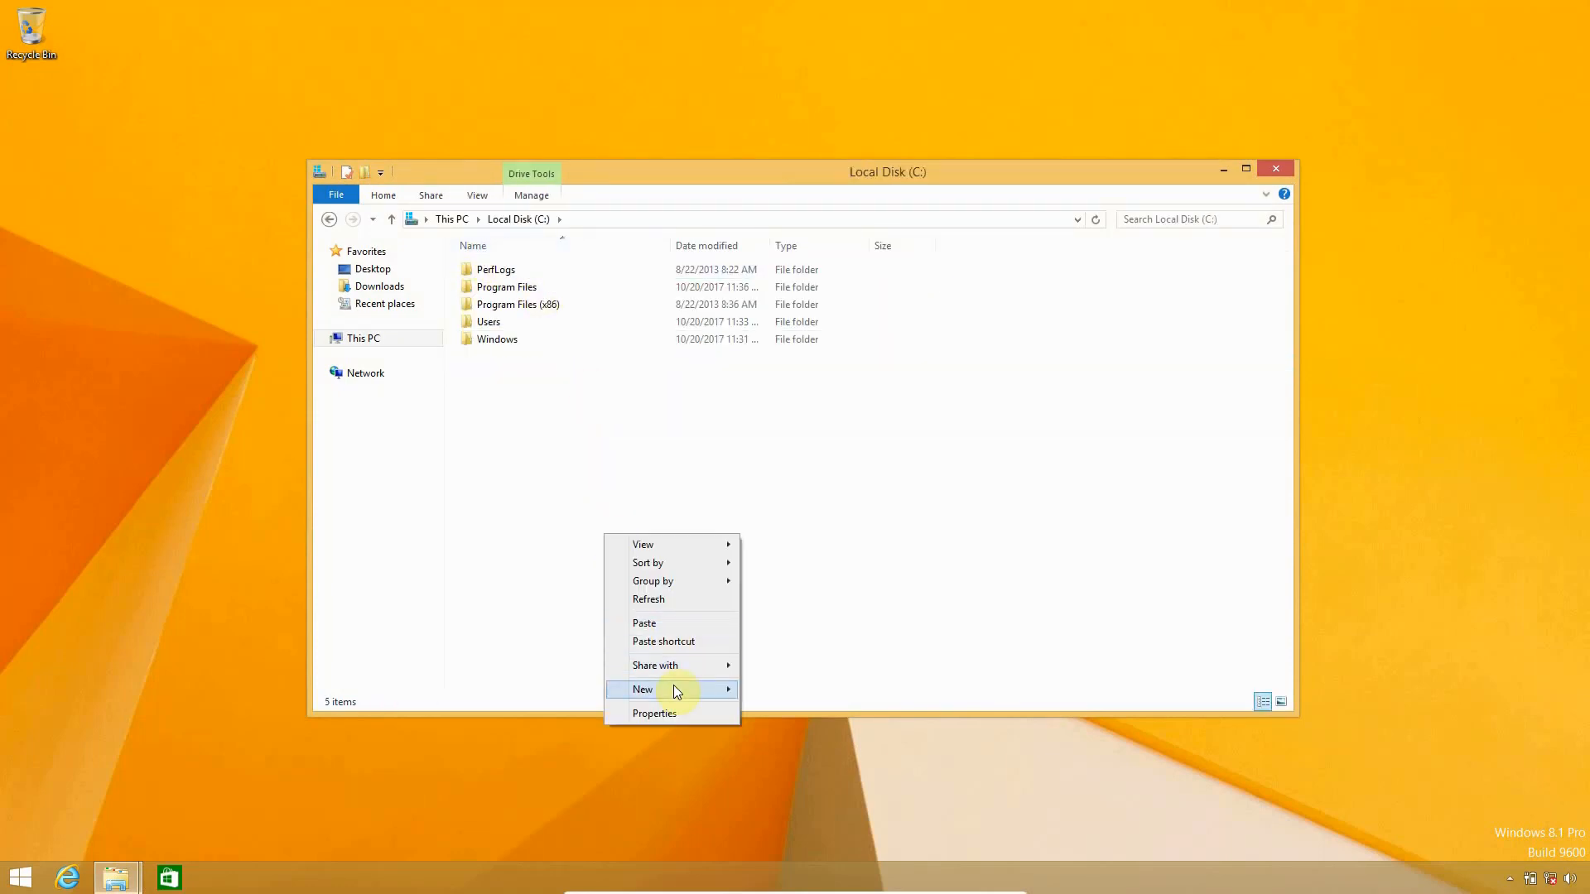
mouse_move(673, 686)
click(800, 688)
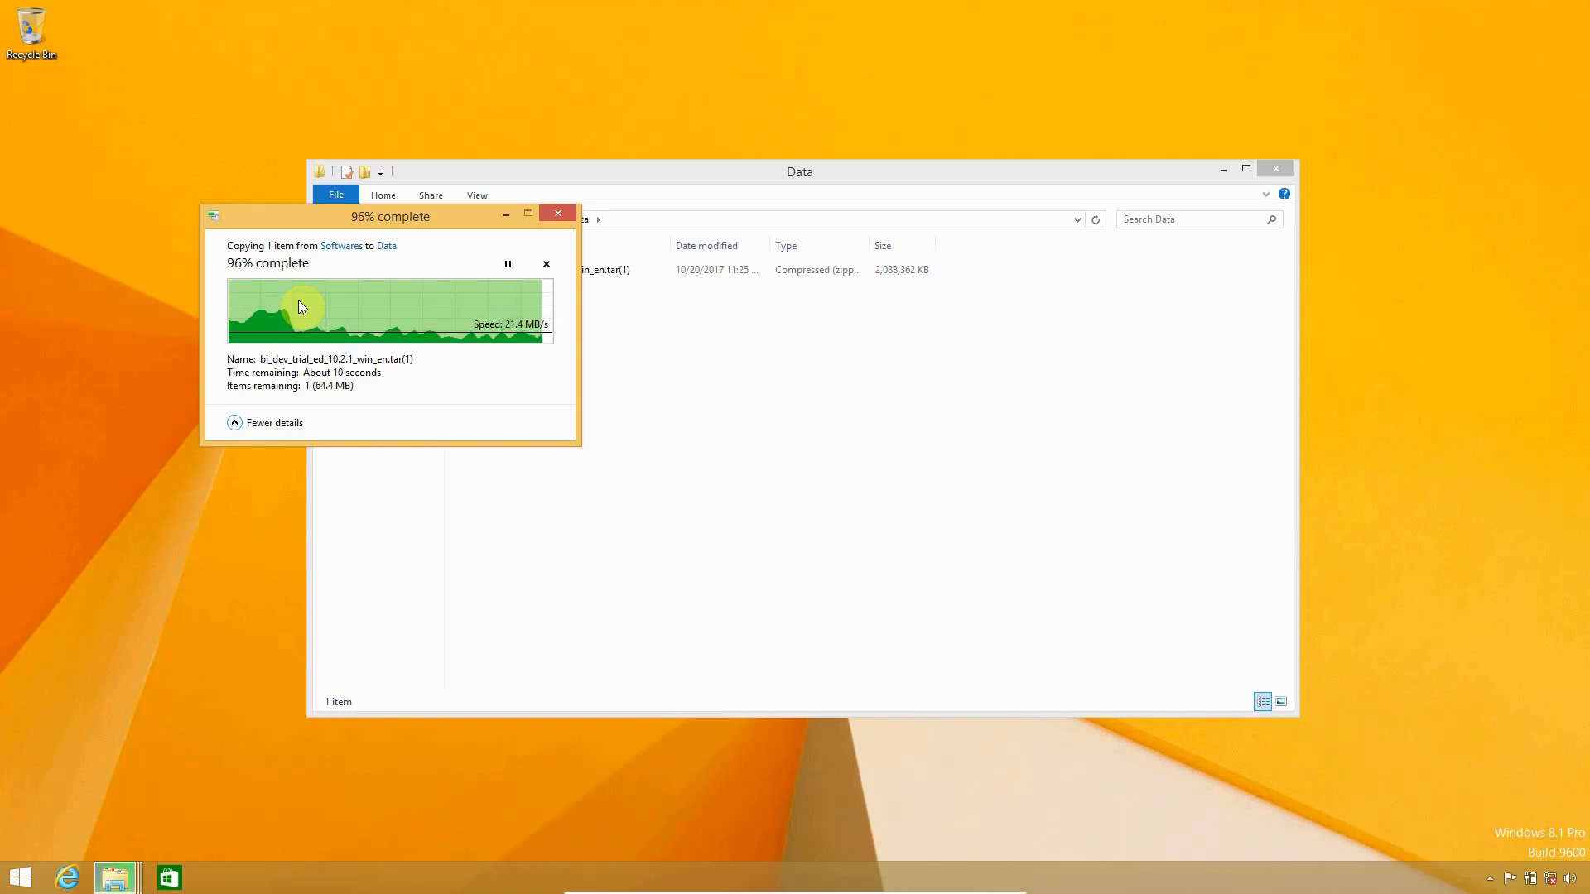
double_click(1057, 160)
click(569, 112)
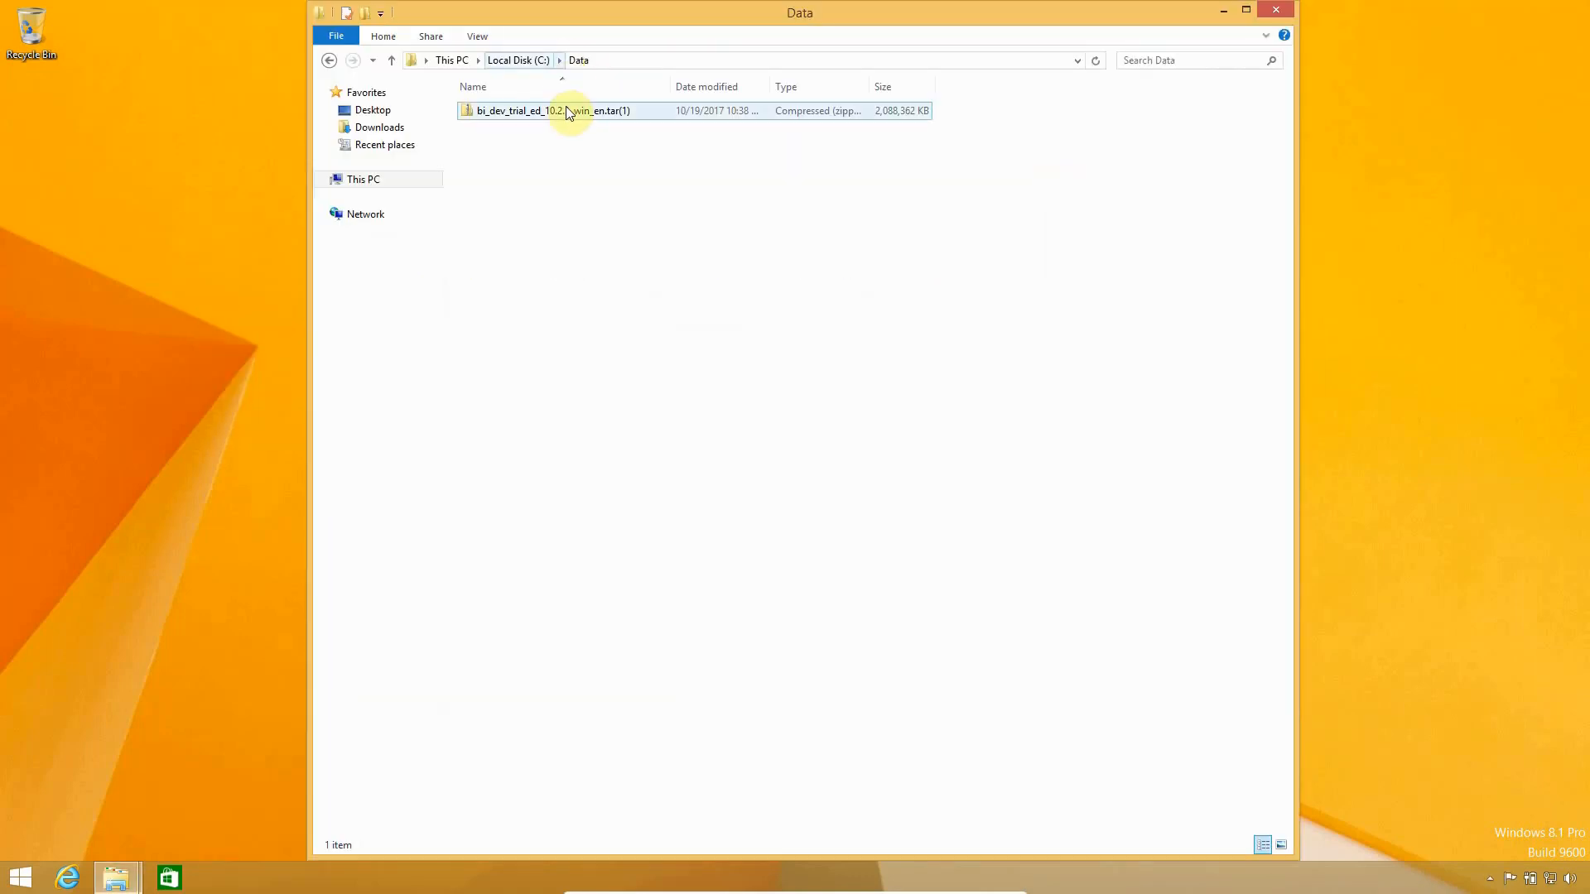
Extract the Cognos archive to its suggested destination in Data and browse into the winx64h folder
right_click(568, 111)
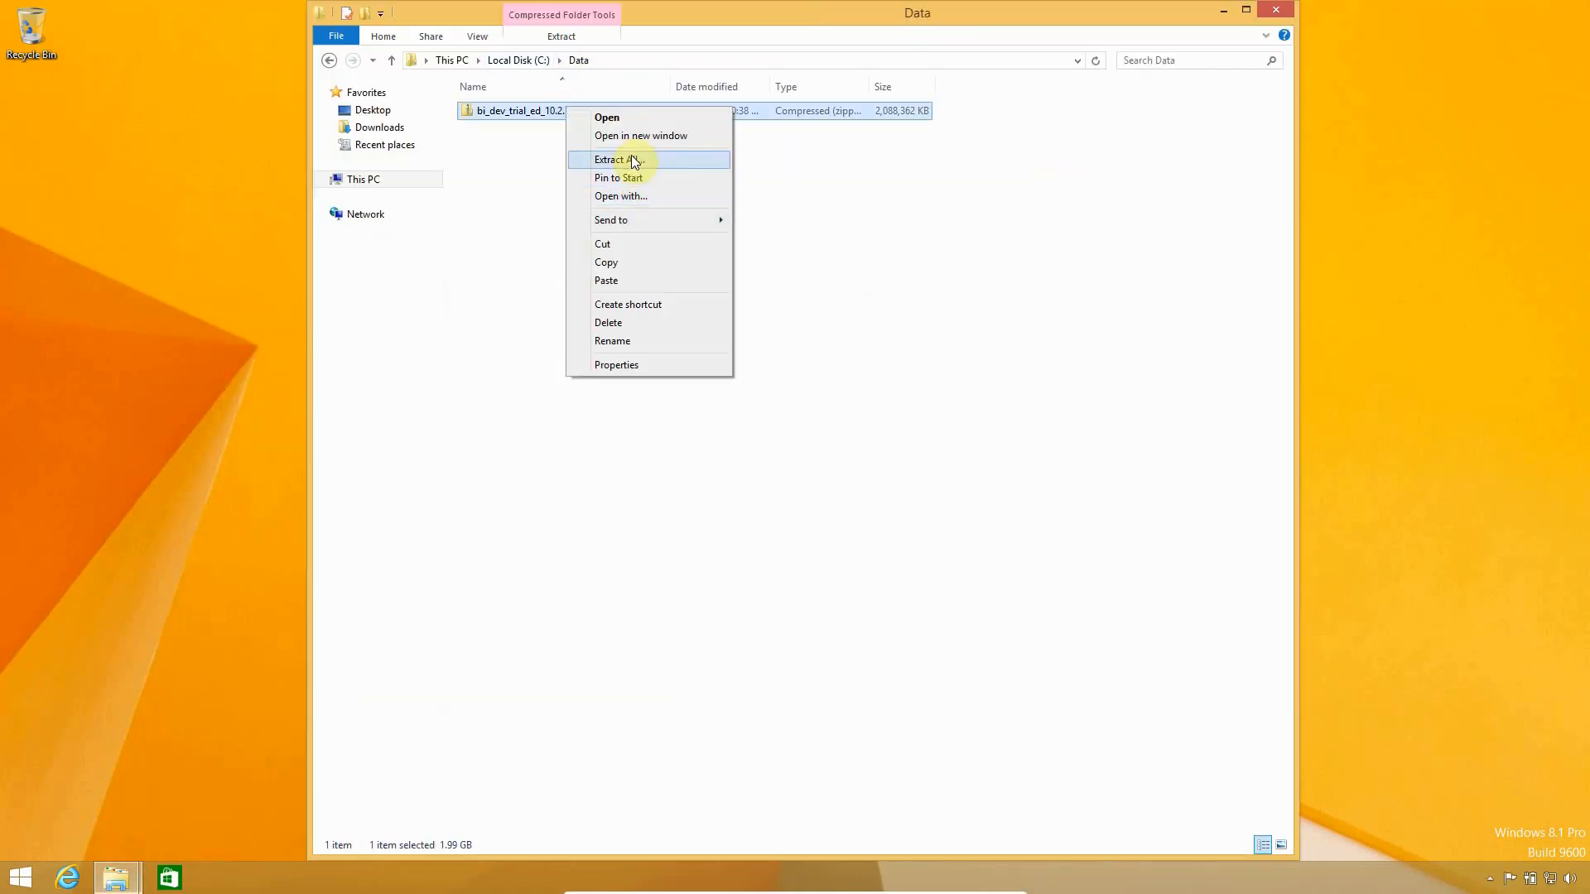
click(633, 160)
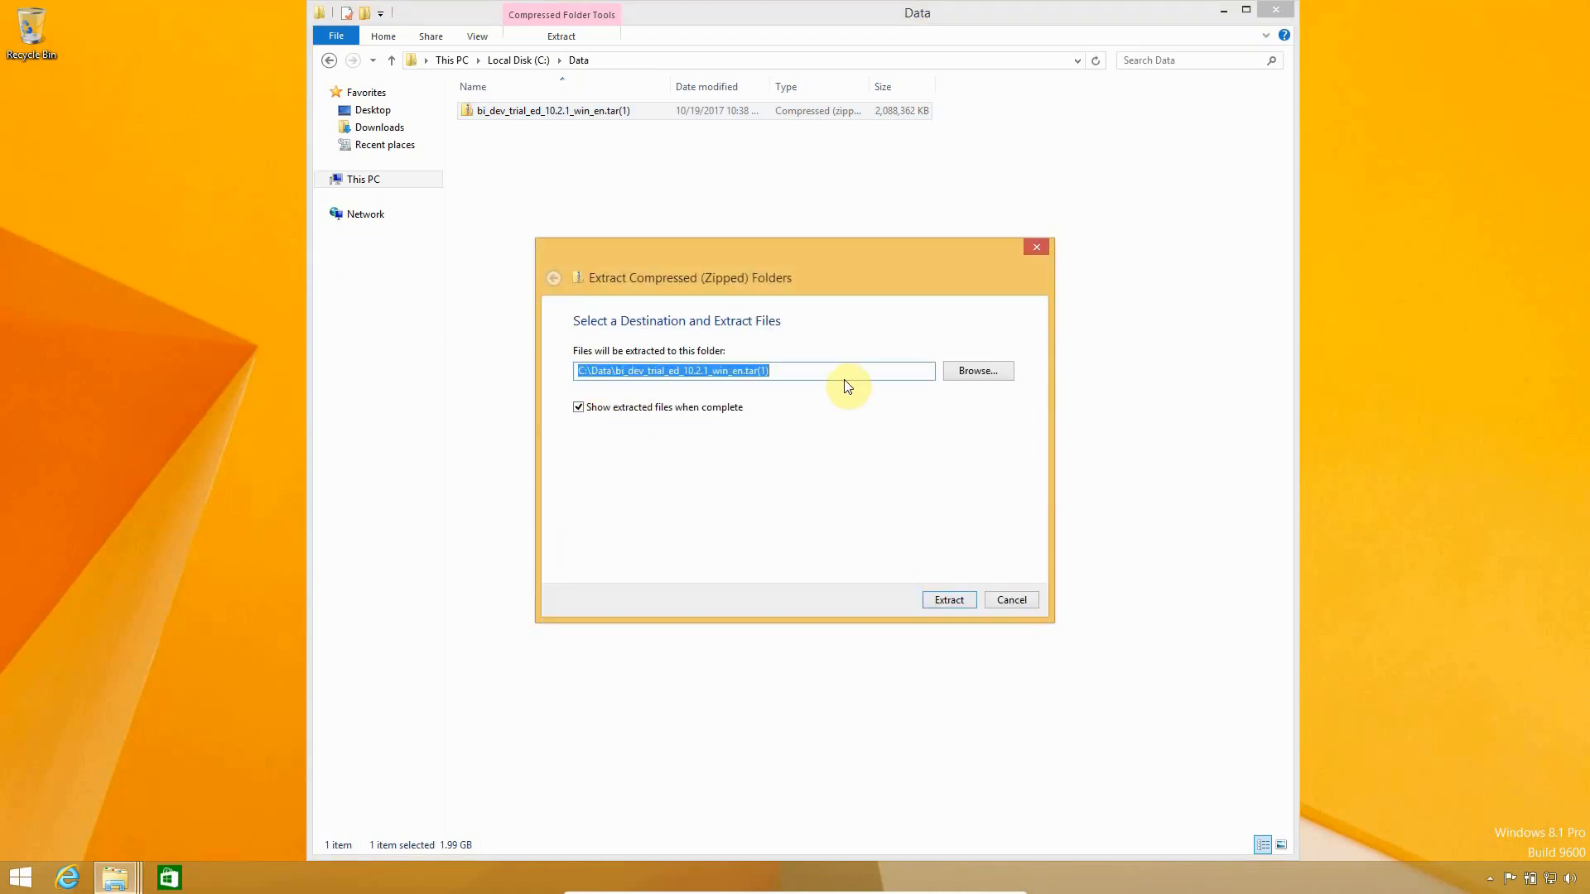
click(948, 598)
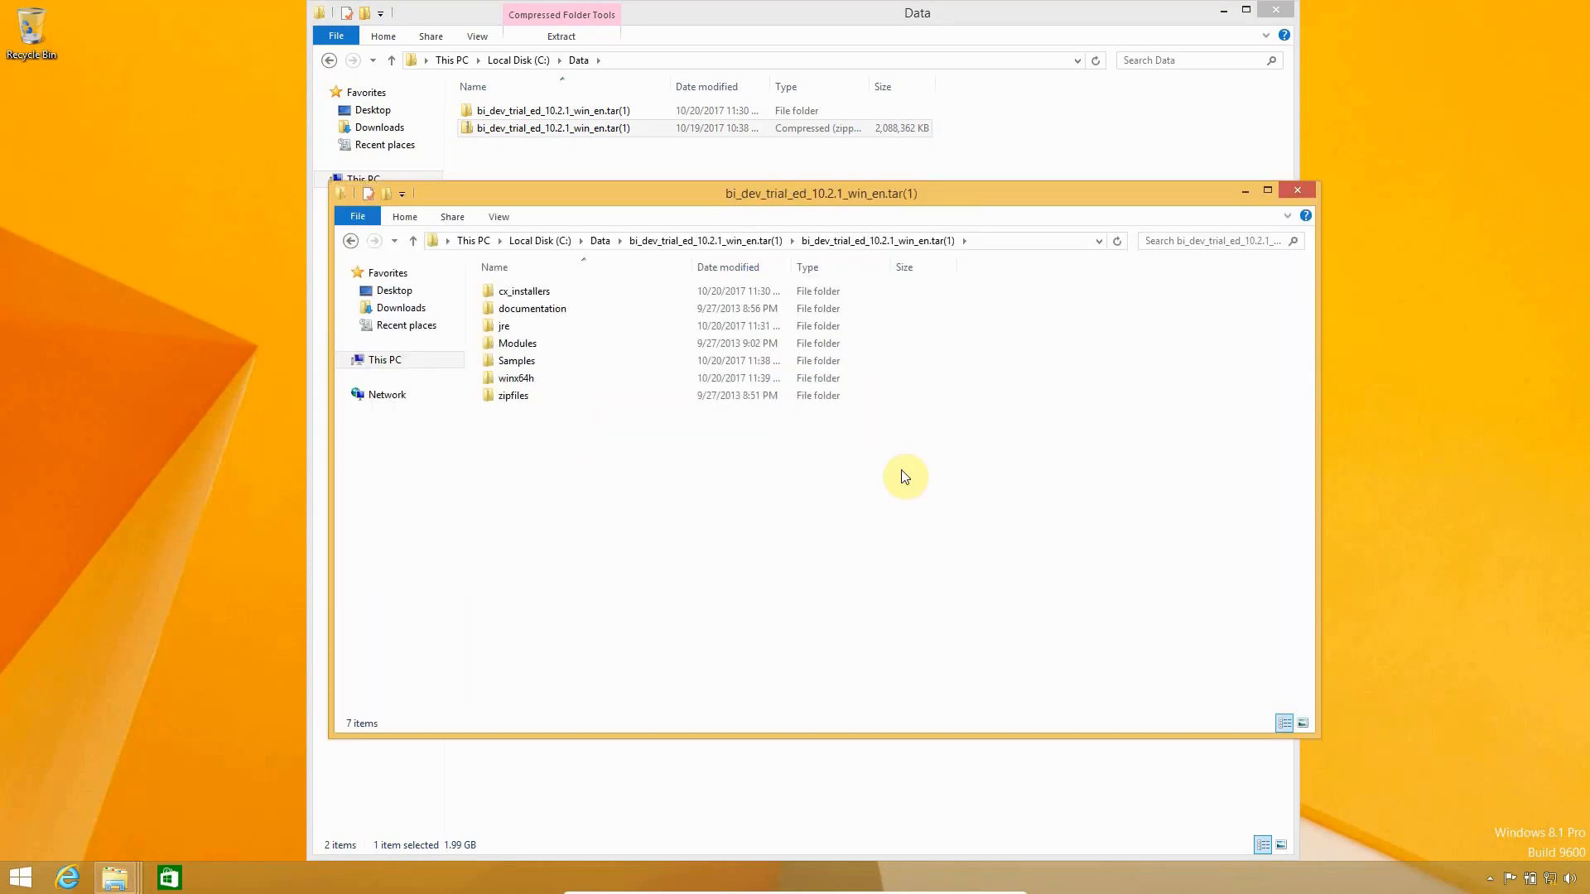
double_click(770, 378)
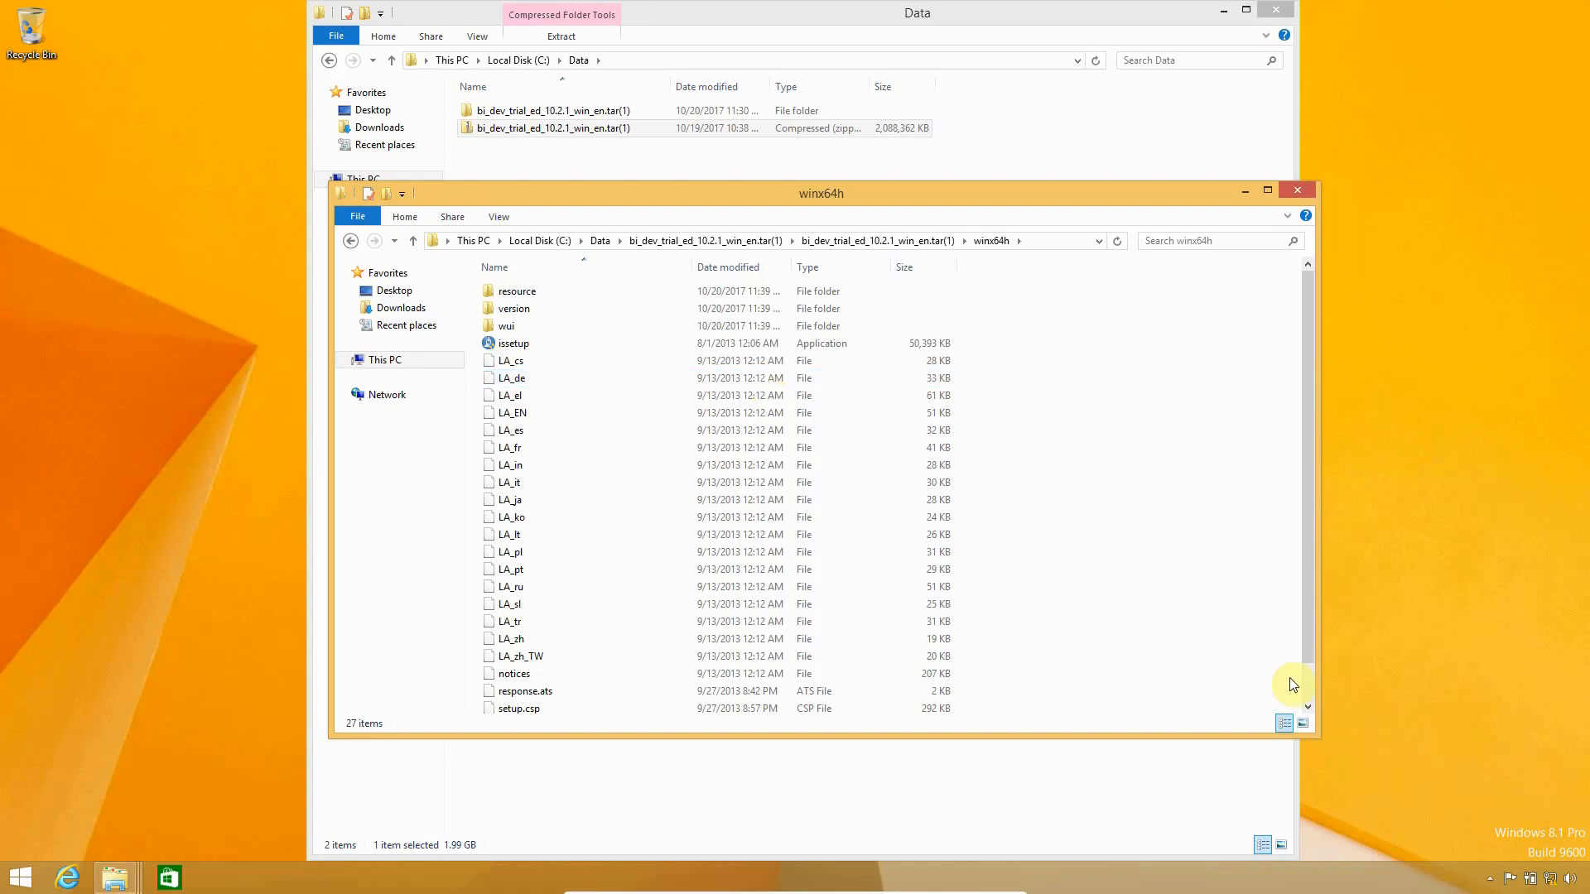
scroll(1307, 679, down, 1)
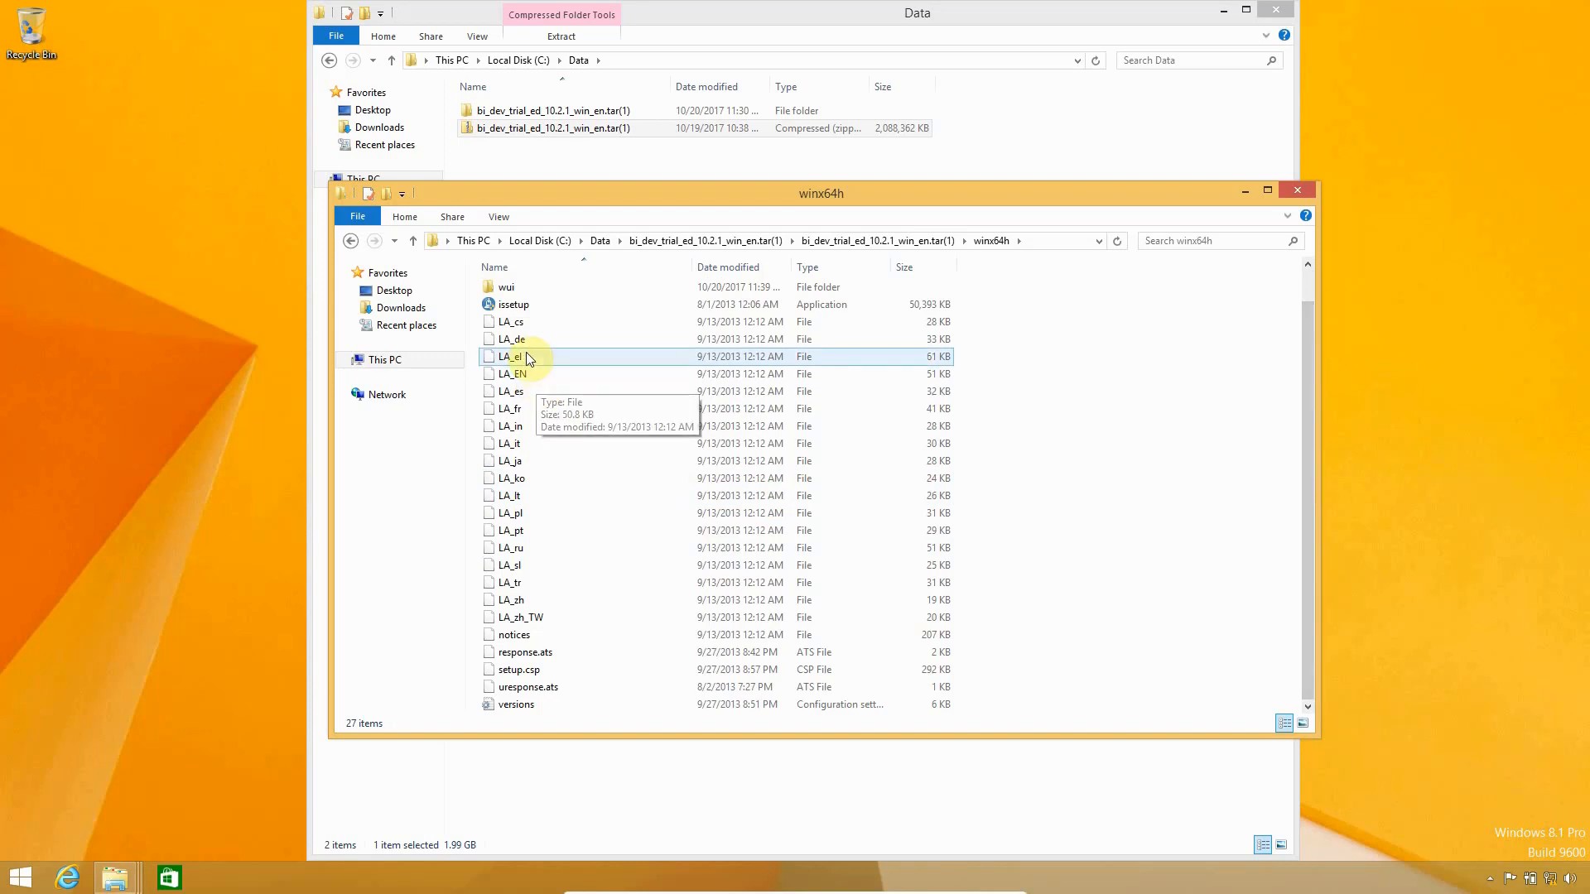
Run issetup in English, accept the IBM license, and keep C:\Program Files\IBM\Cognos BI Developer Trial
double_click(523, 305)
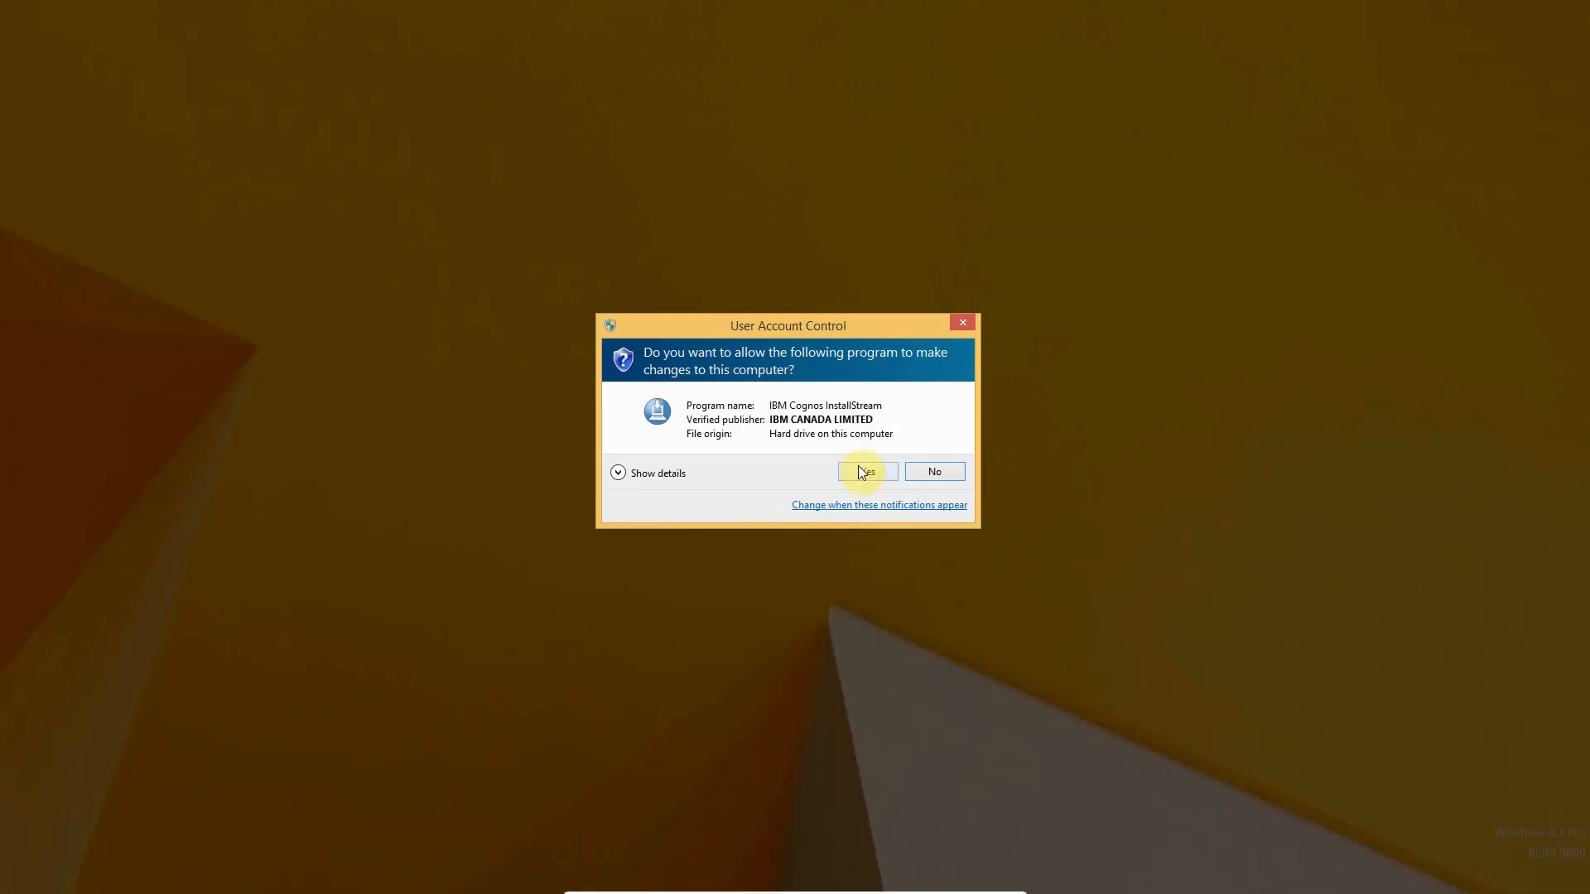
click(861, 470)
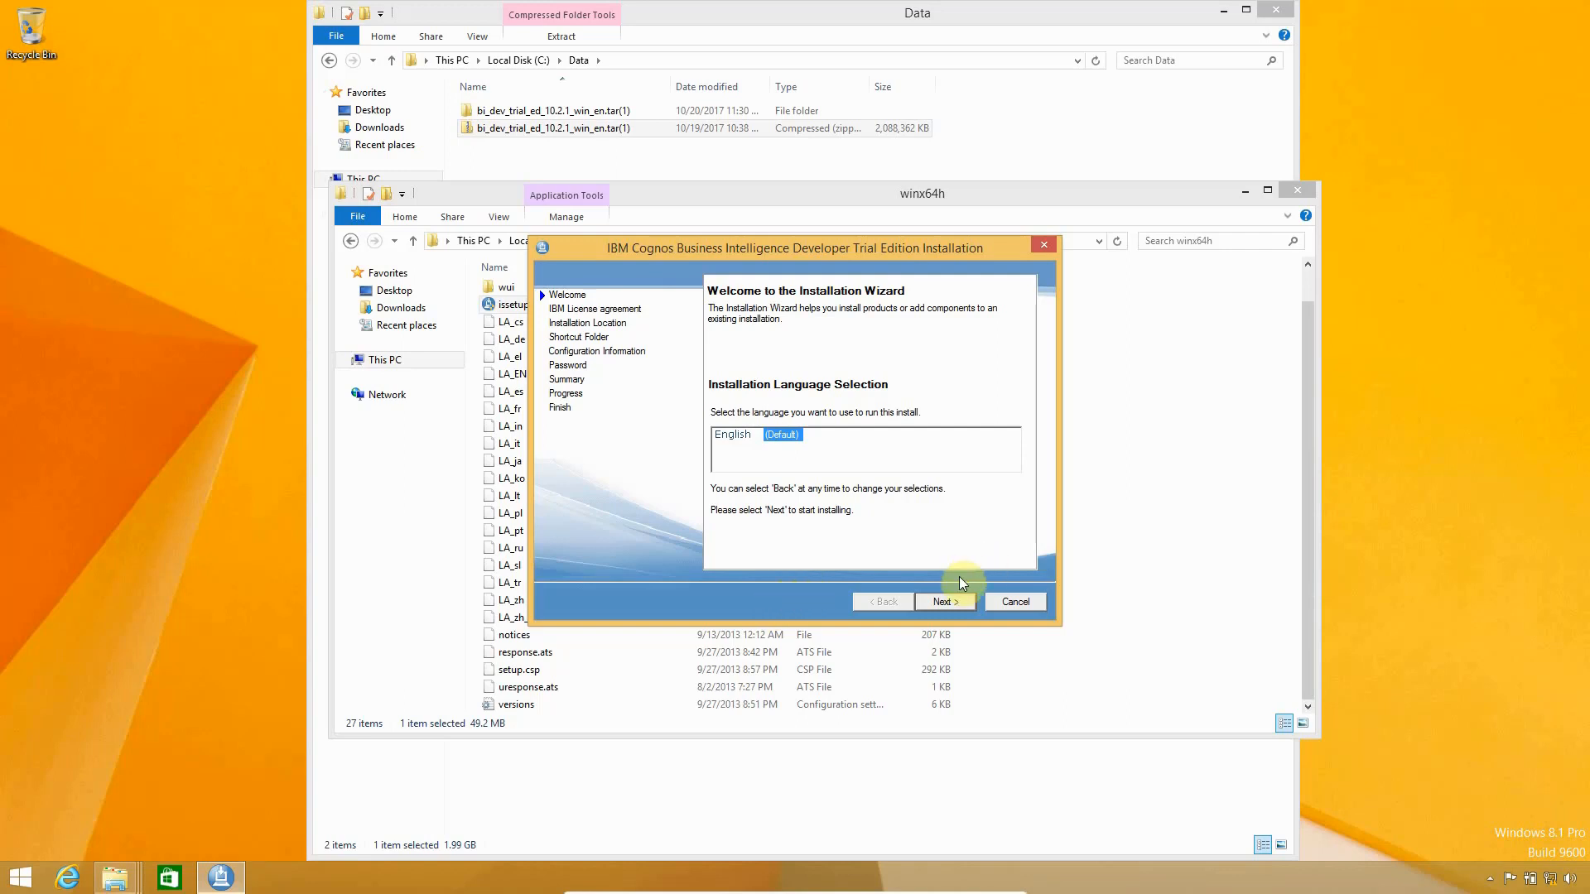
click(956, 608)
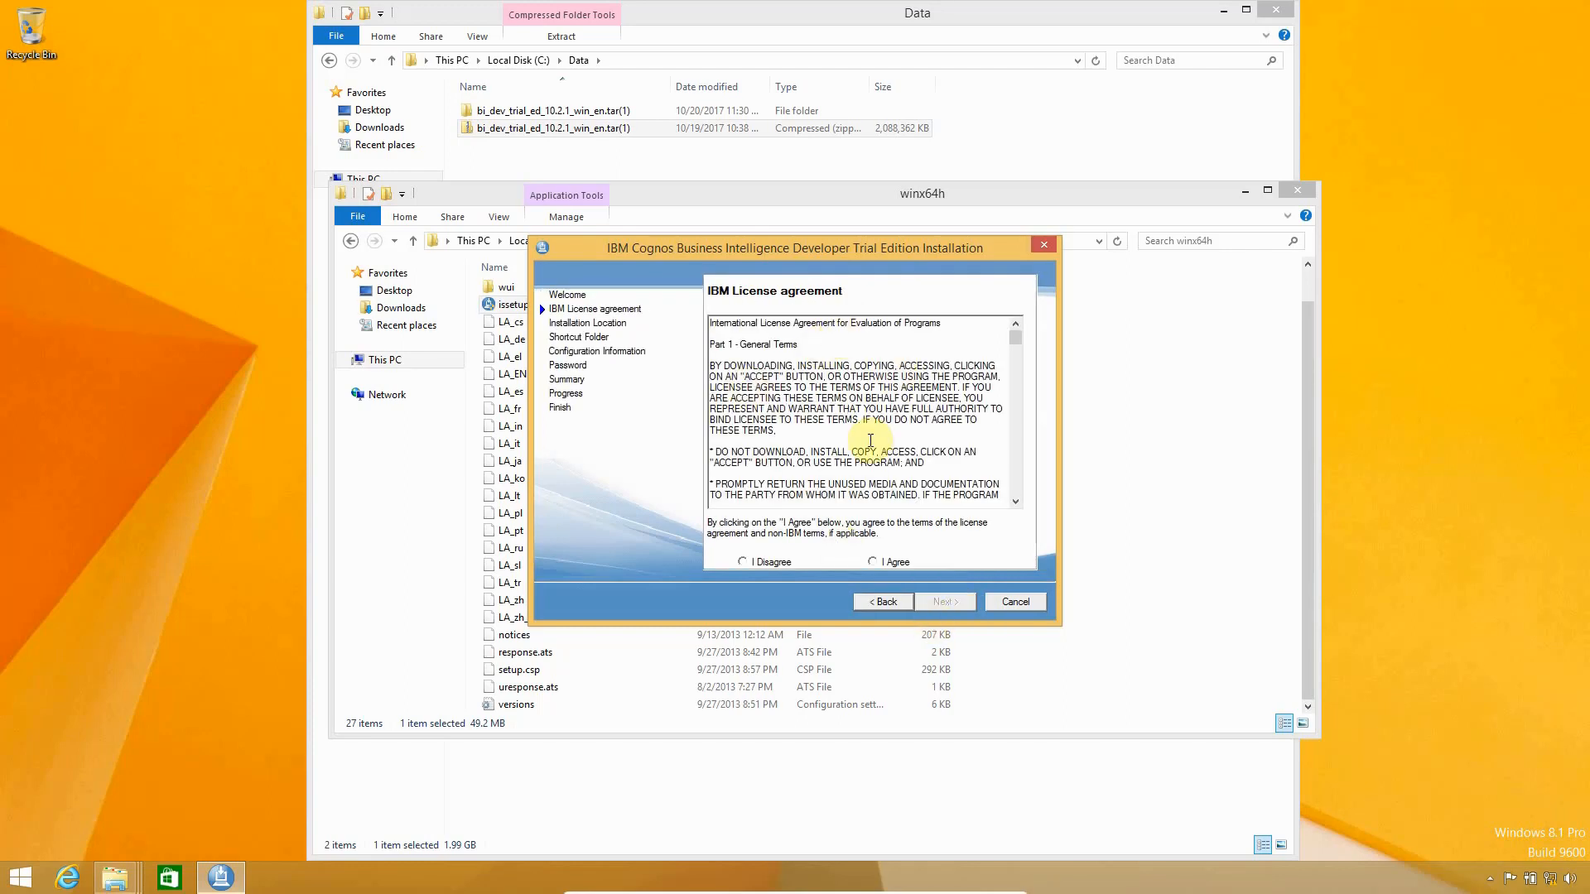
click(872, 563)
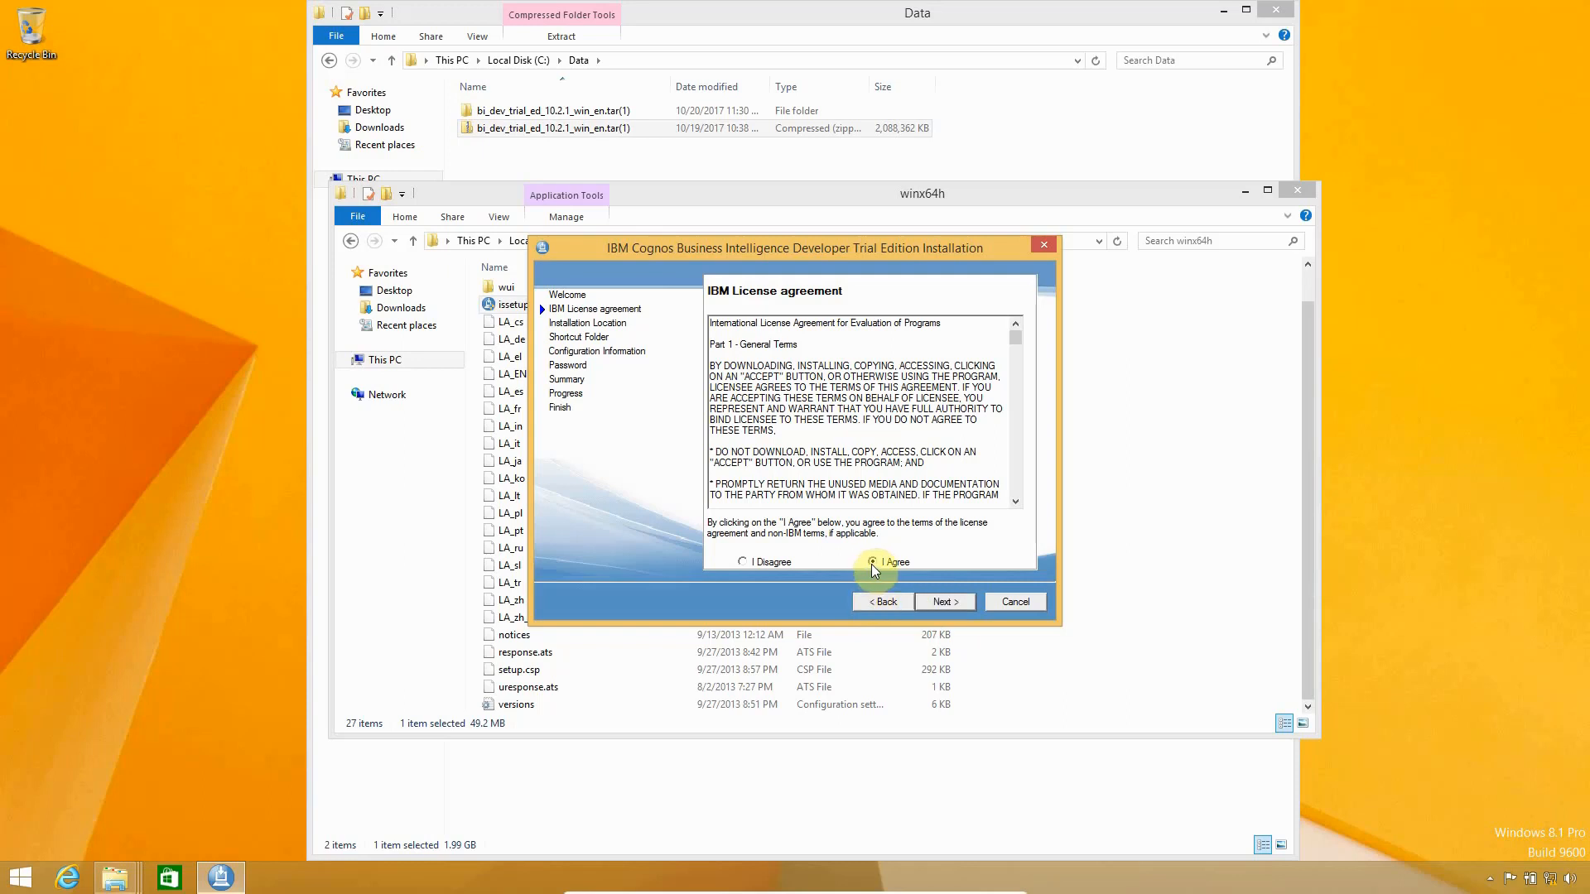
click(923, 602)
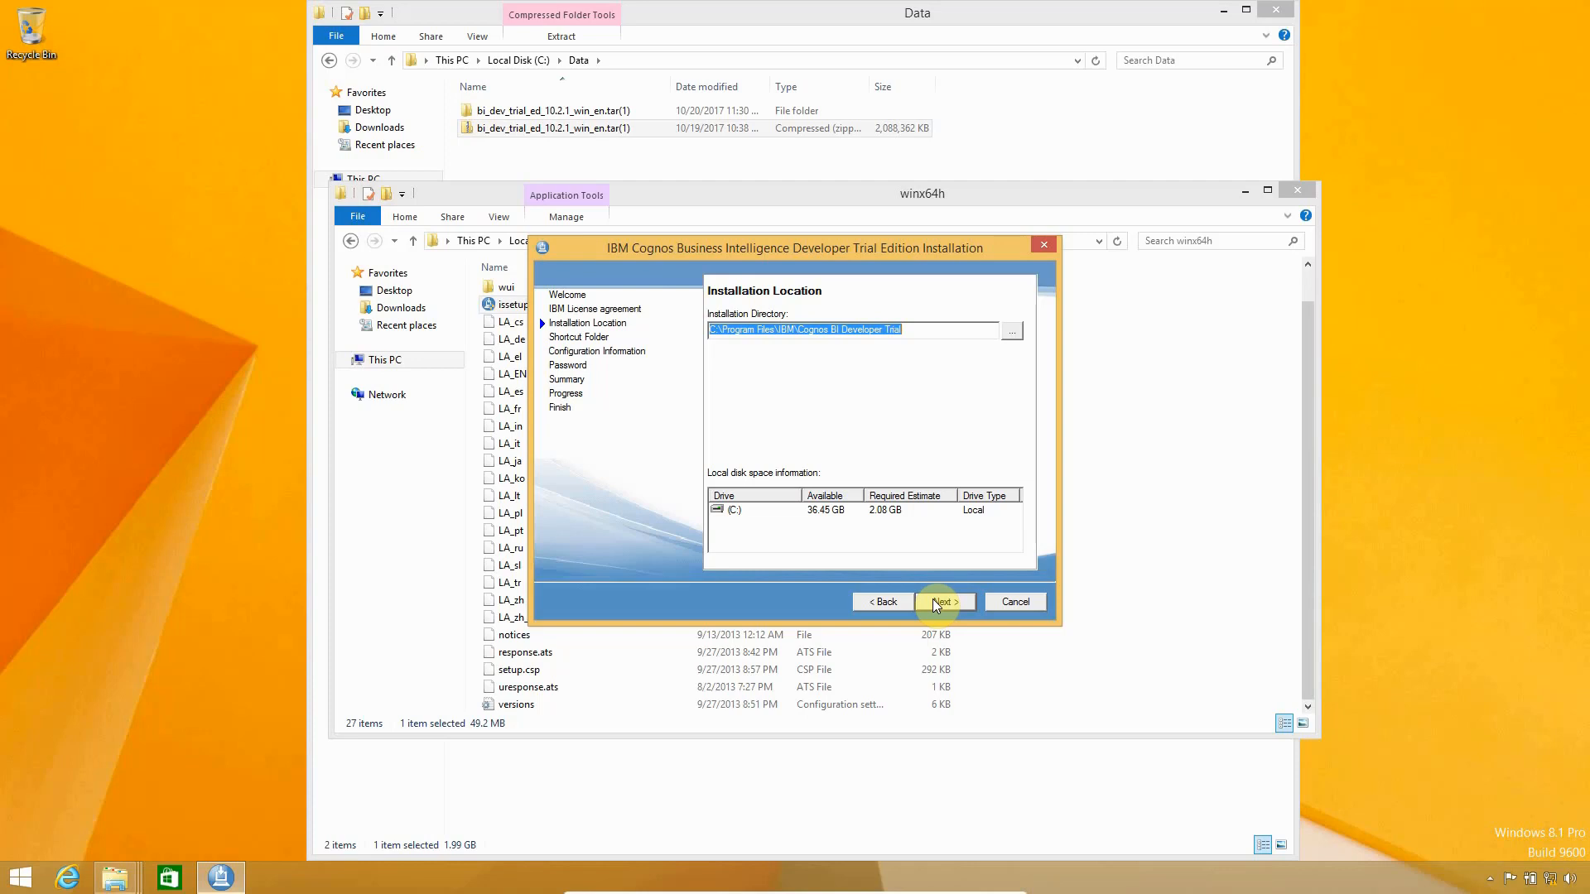
click(933, 599)
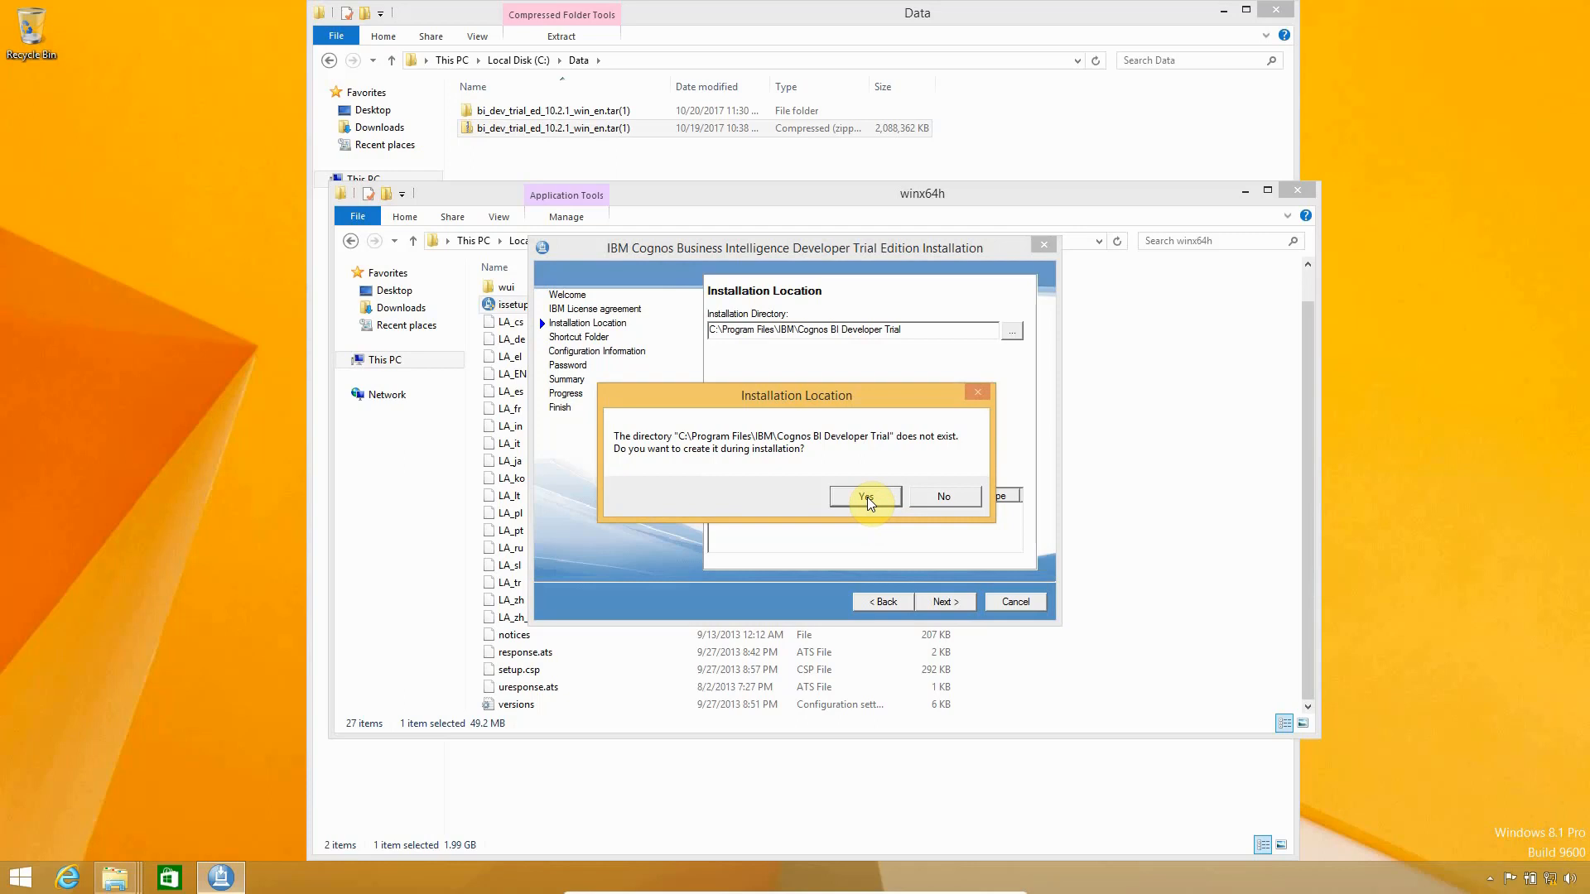
Create the install directory, keep the default shortcut folder, and allow Java on private and public networks
click(867, 497)
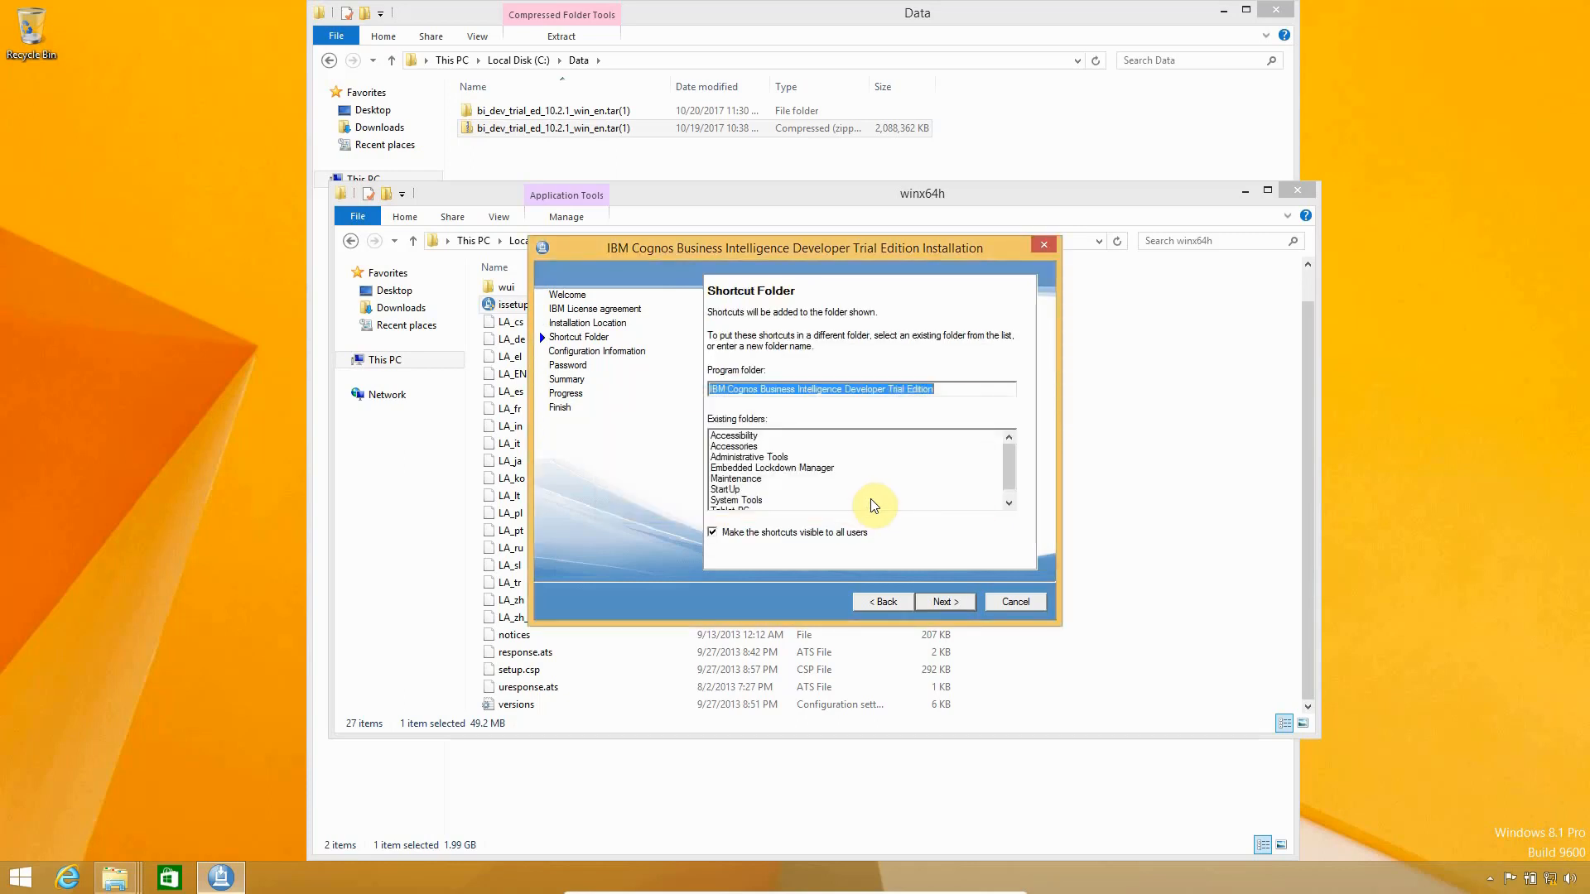
click(937, 602)
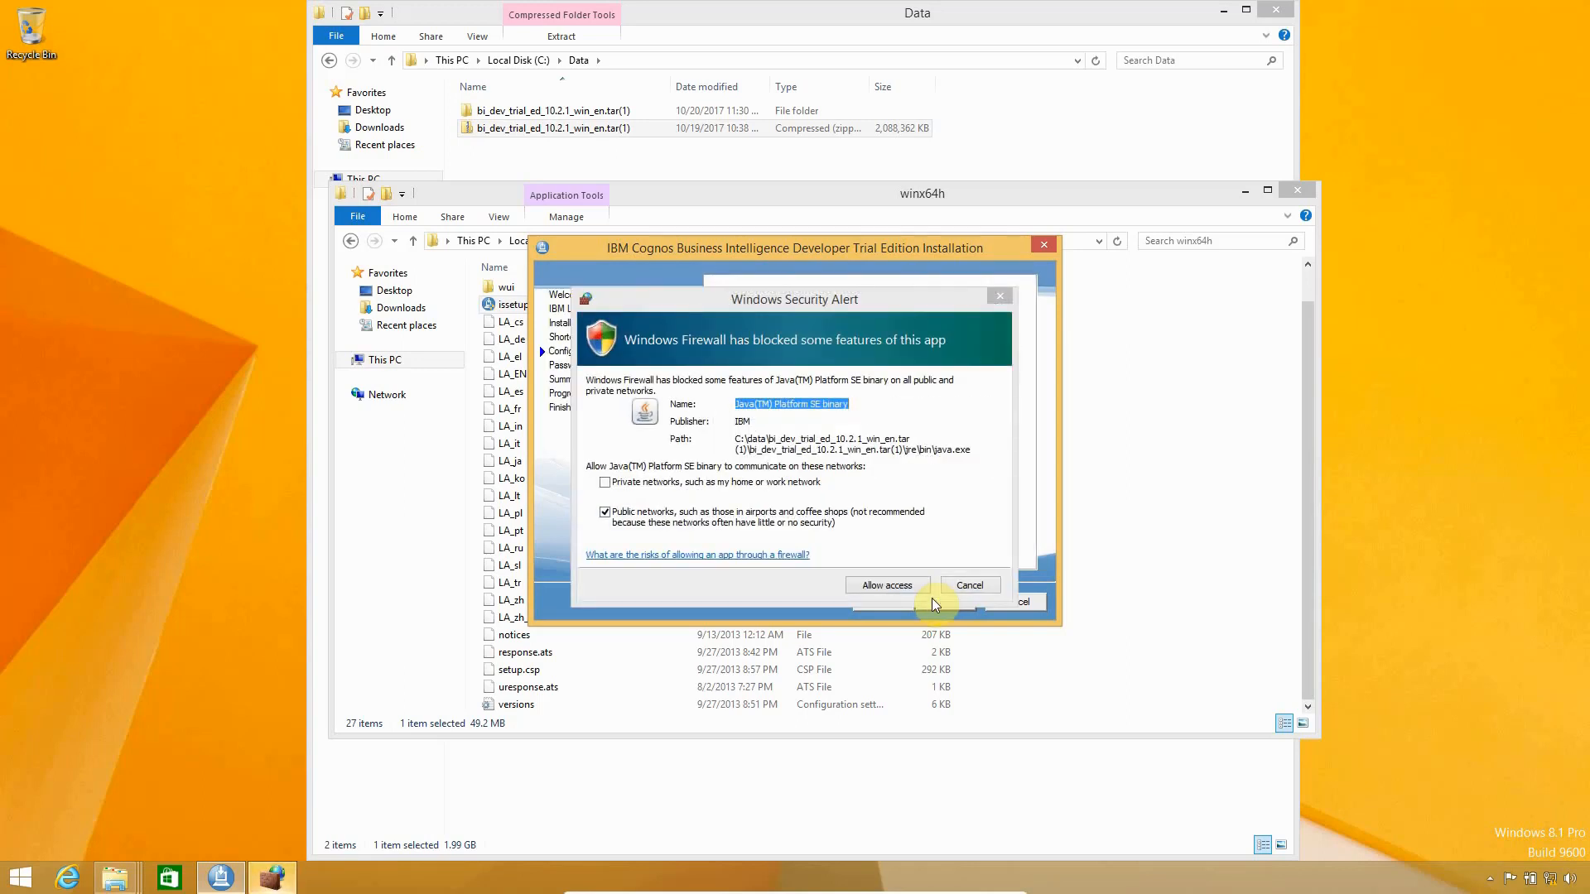
click(676, 490)
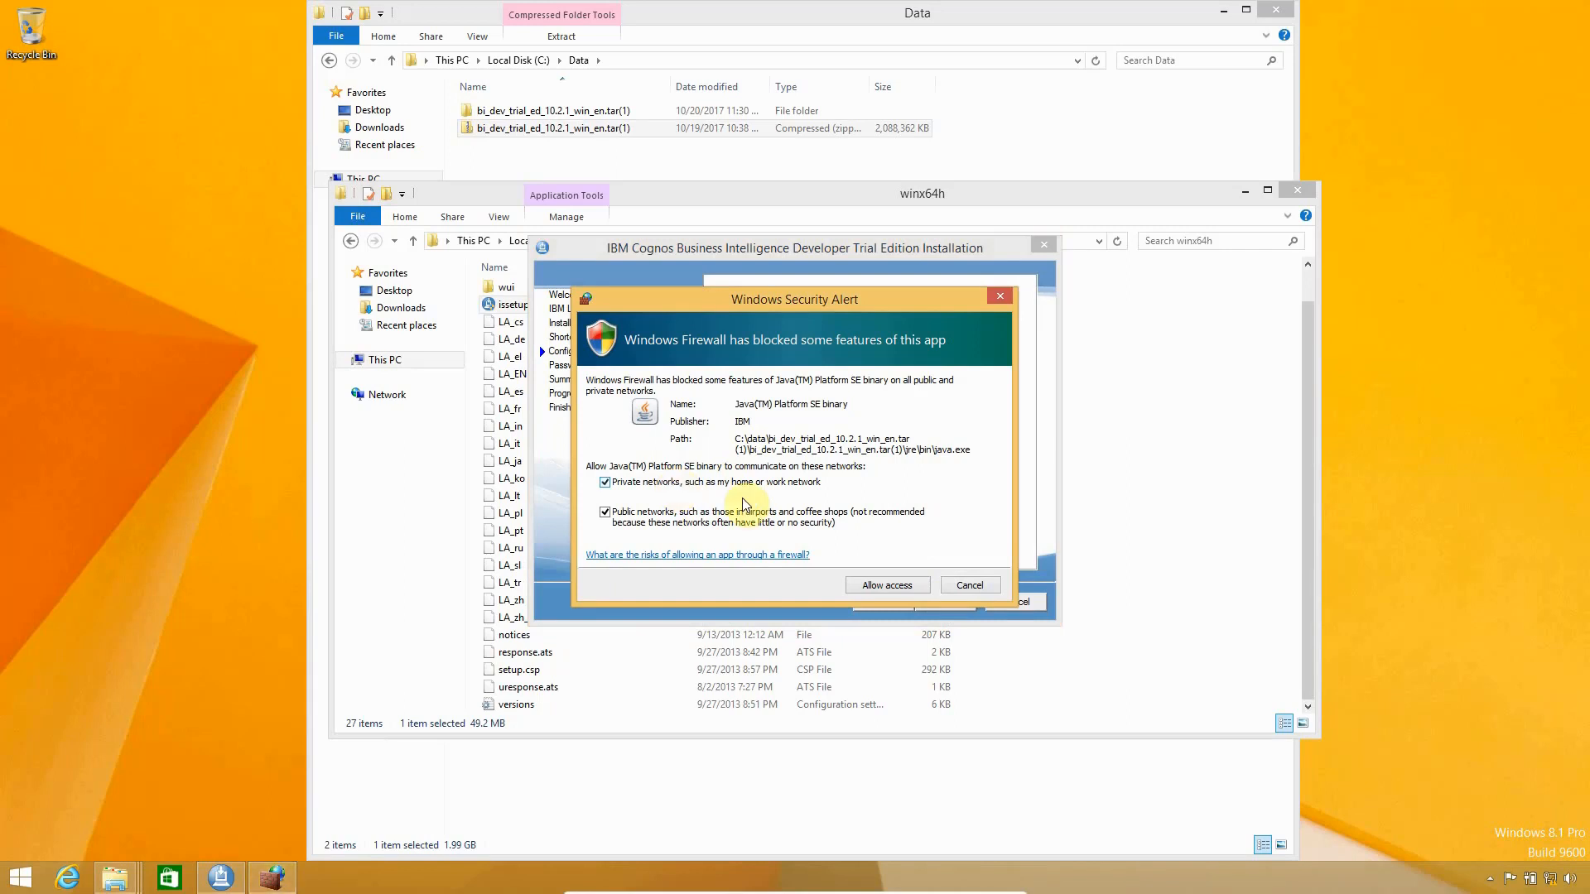
click(878, 578)
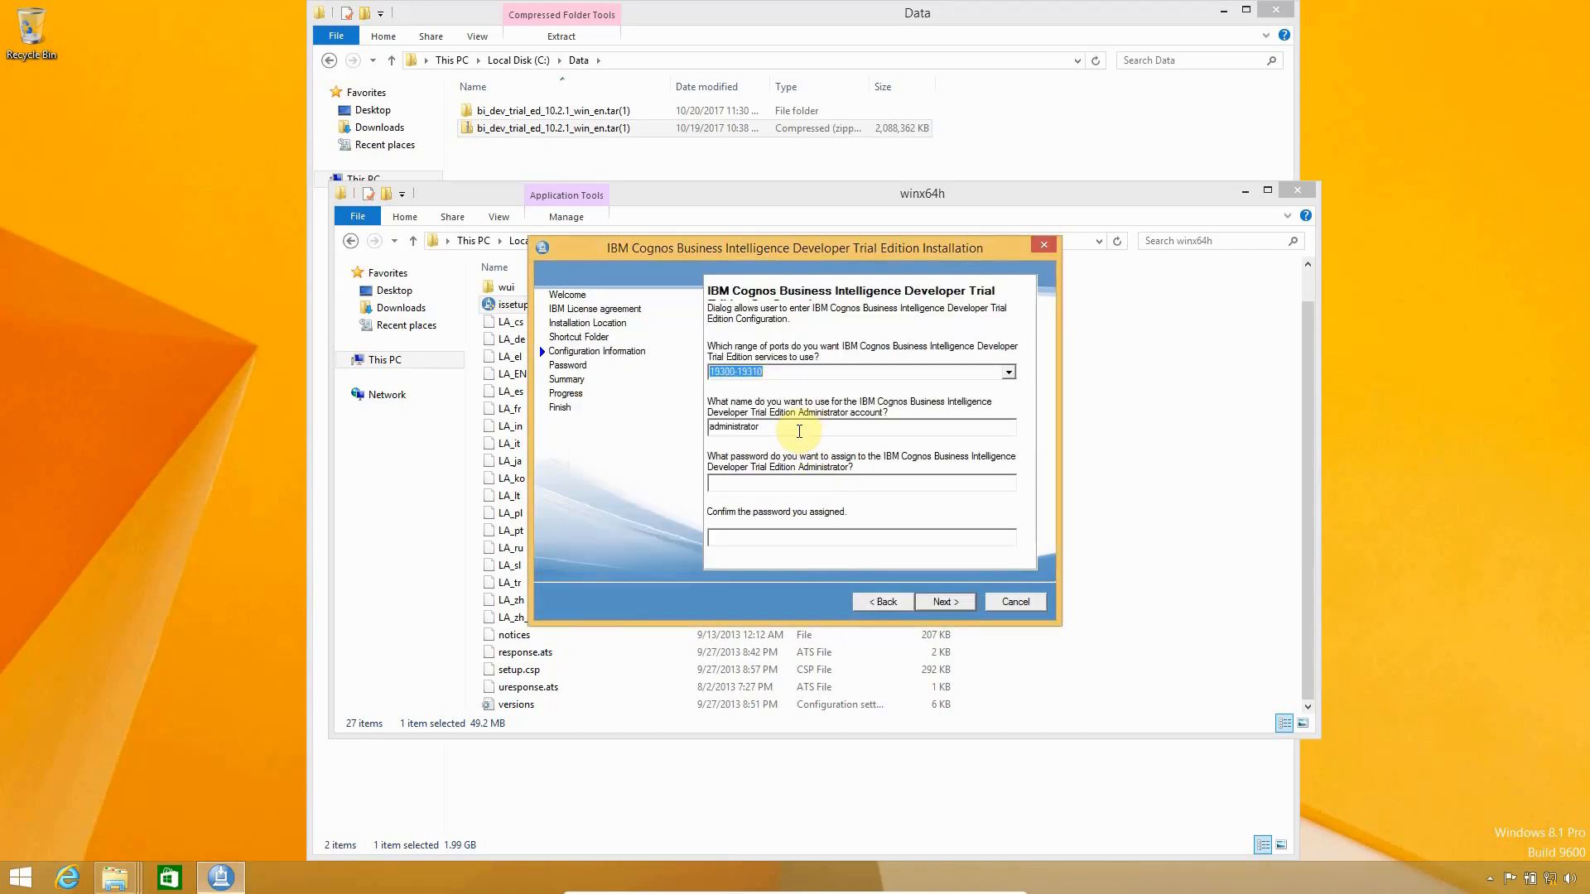
Set the Cognos administrator name to 'admin' and enter its password
double_click(800, 432)
text(admin)
text(******)
text(******)
click(932, 602)
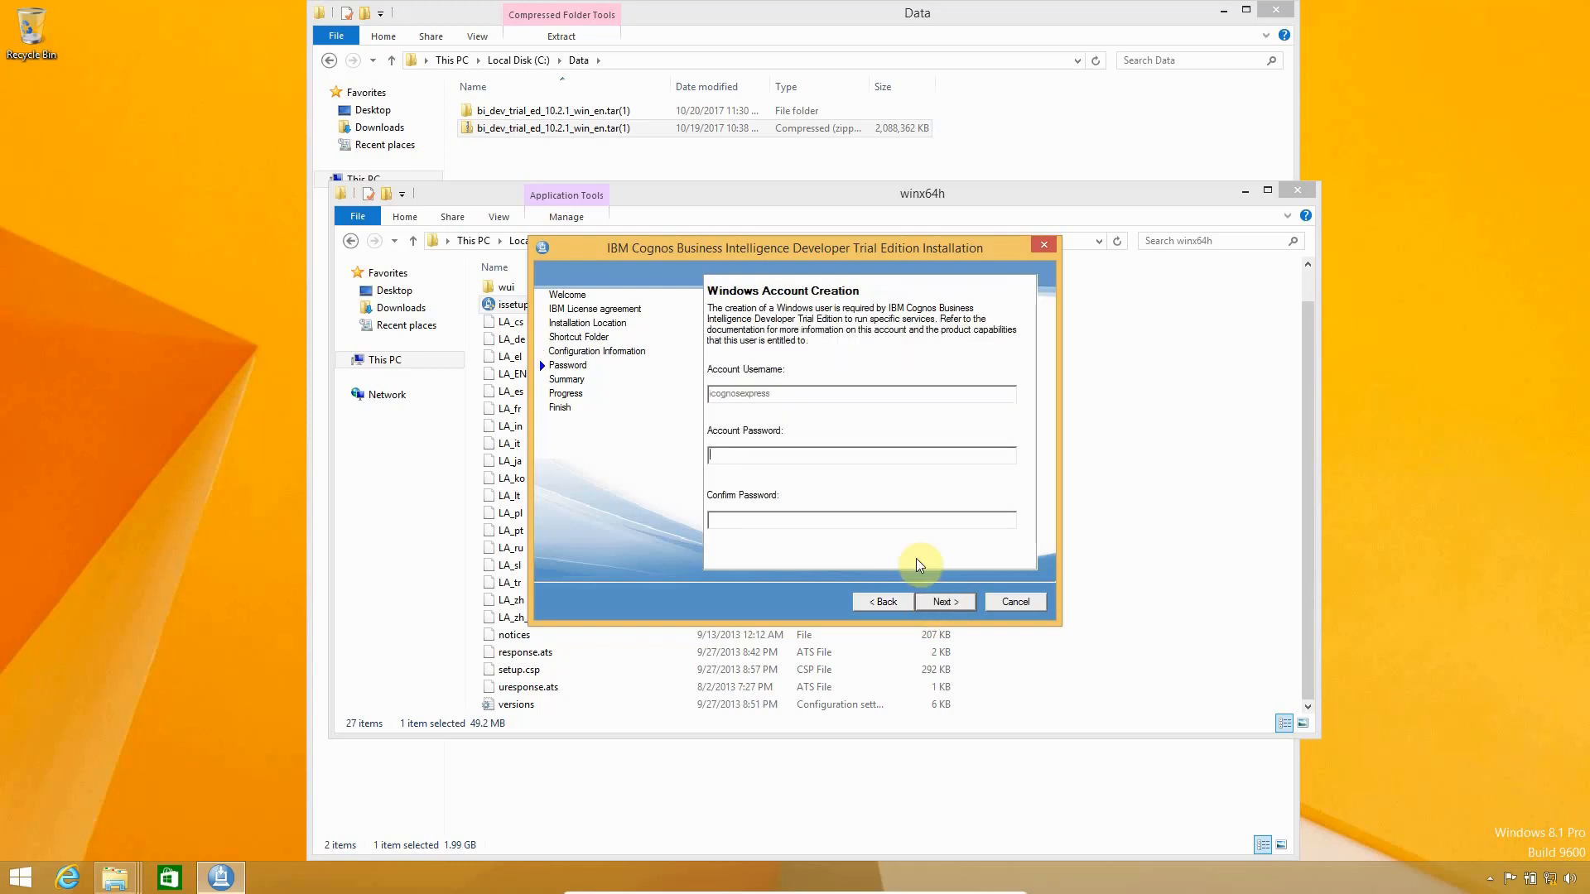
text(******)
Enter and confirm the Windows service account password, then start installing the components
key(Tab)
text(******)
click(954, 602)
click(954, 603)
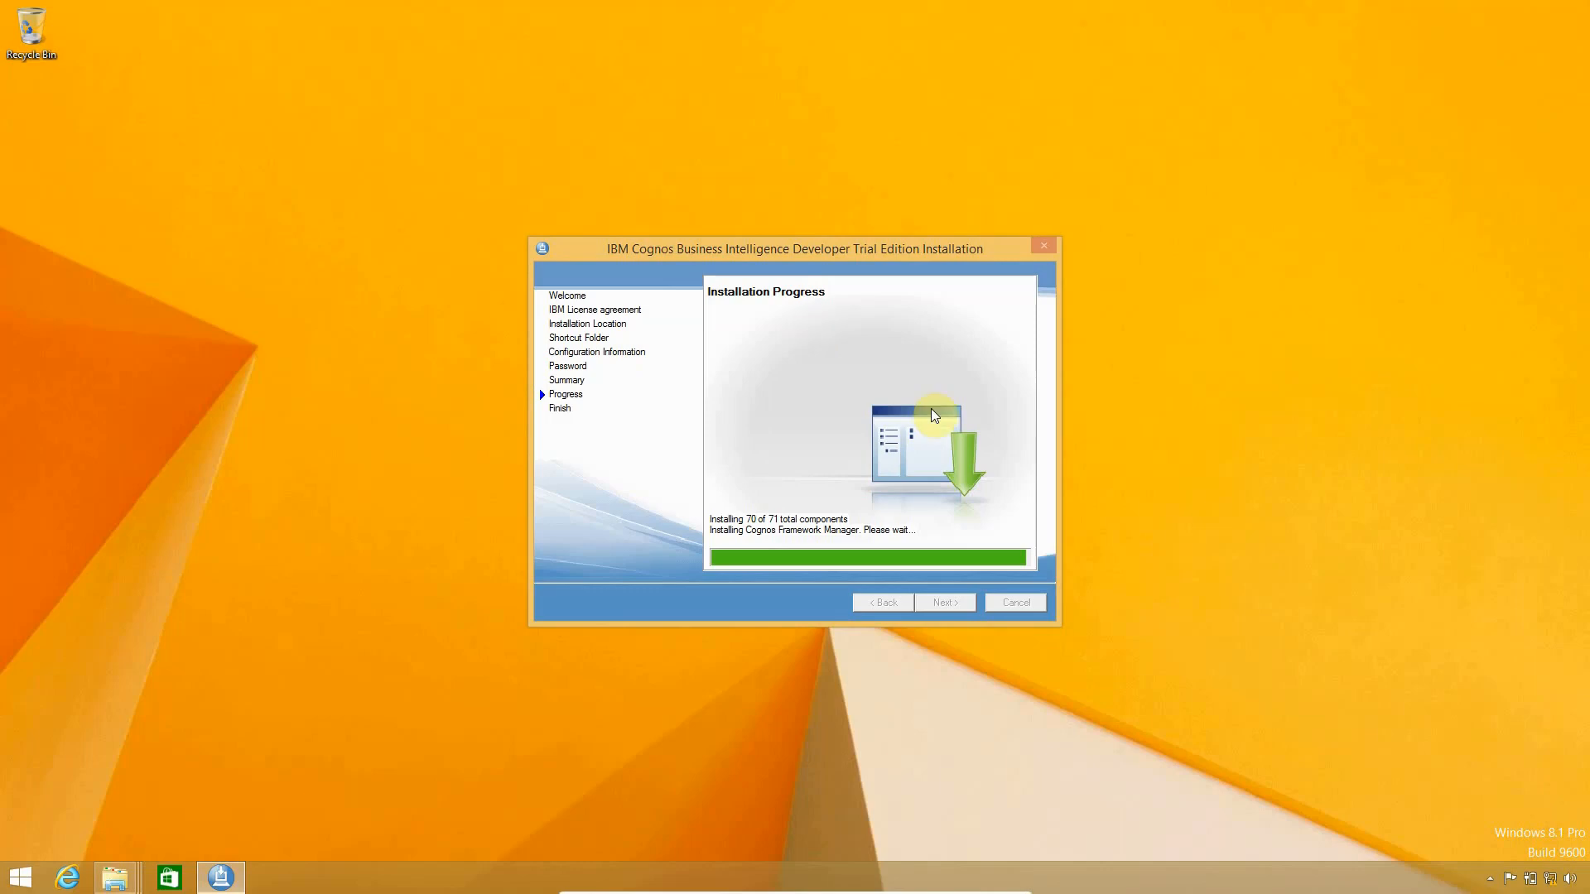
Run Analyze wait chain on base.exe in Task Manager's Details to confirm it runs normally, then close it
right_click(414, 878)
click(472, 818)
right_click(155, 313)
click(149, 401)
right_click(112, 267)
click(161, 367)
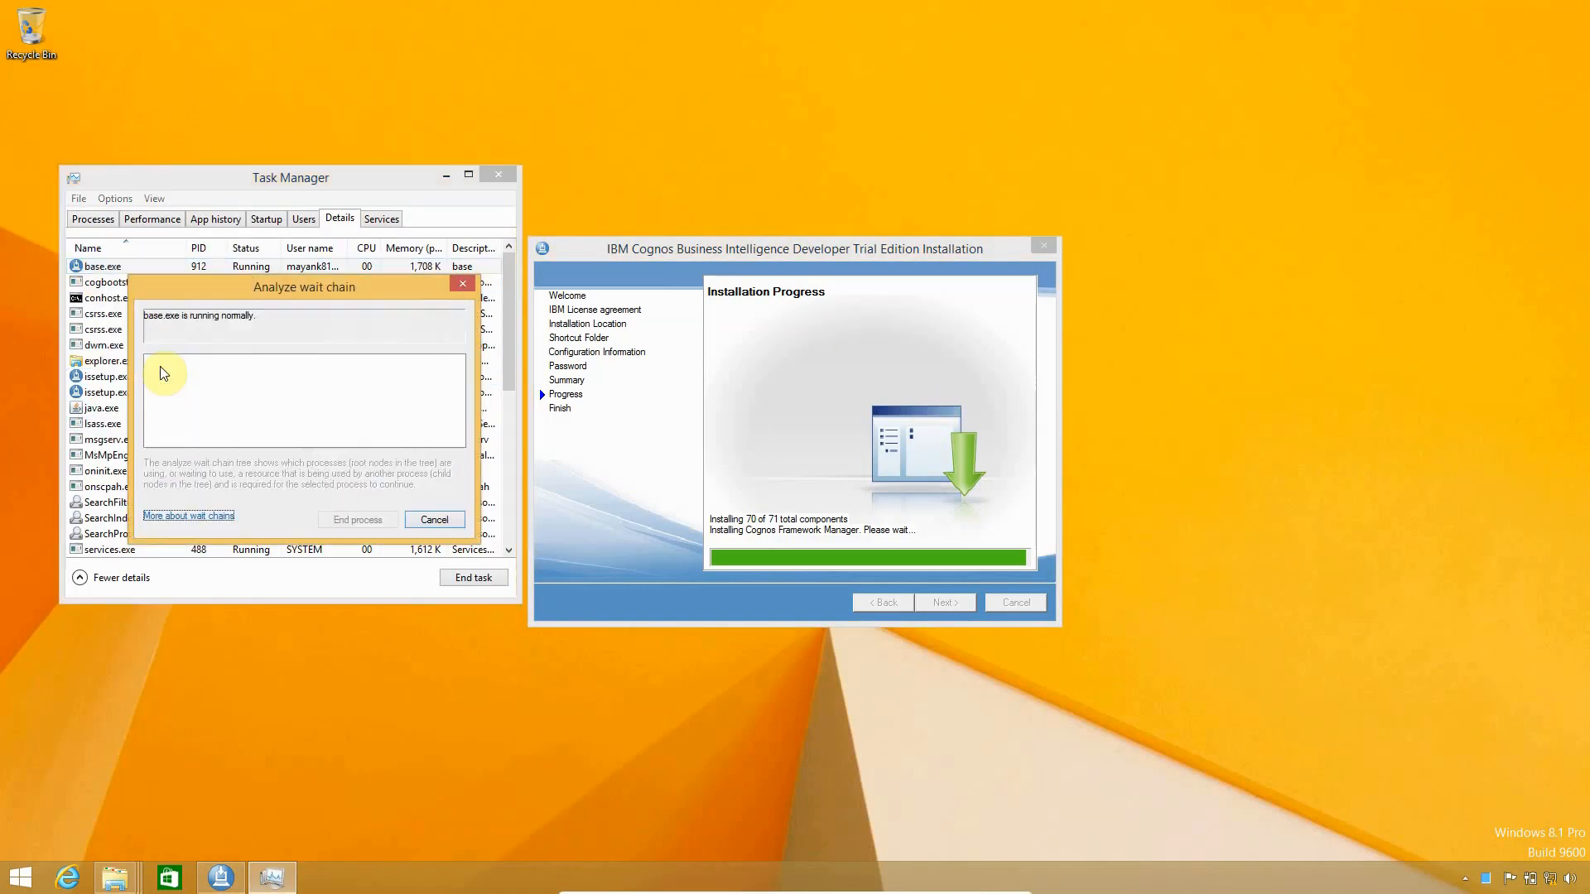
click(494, 180)
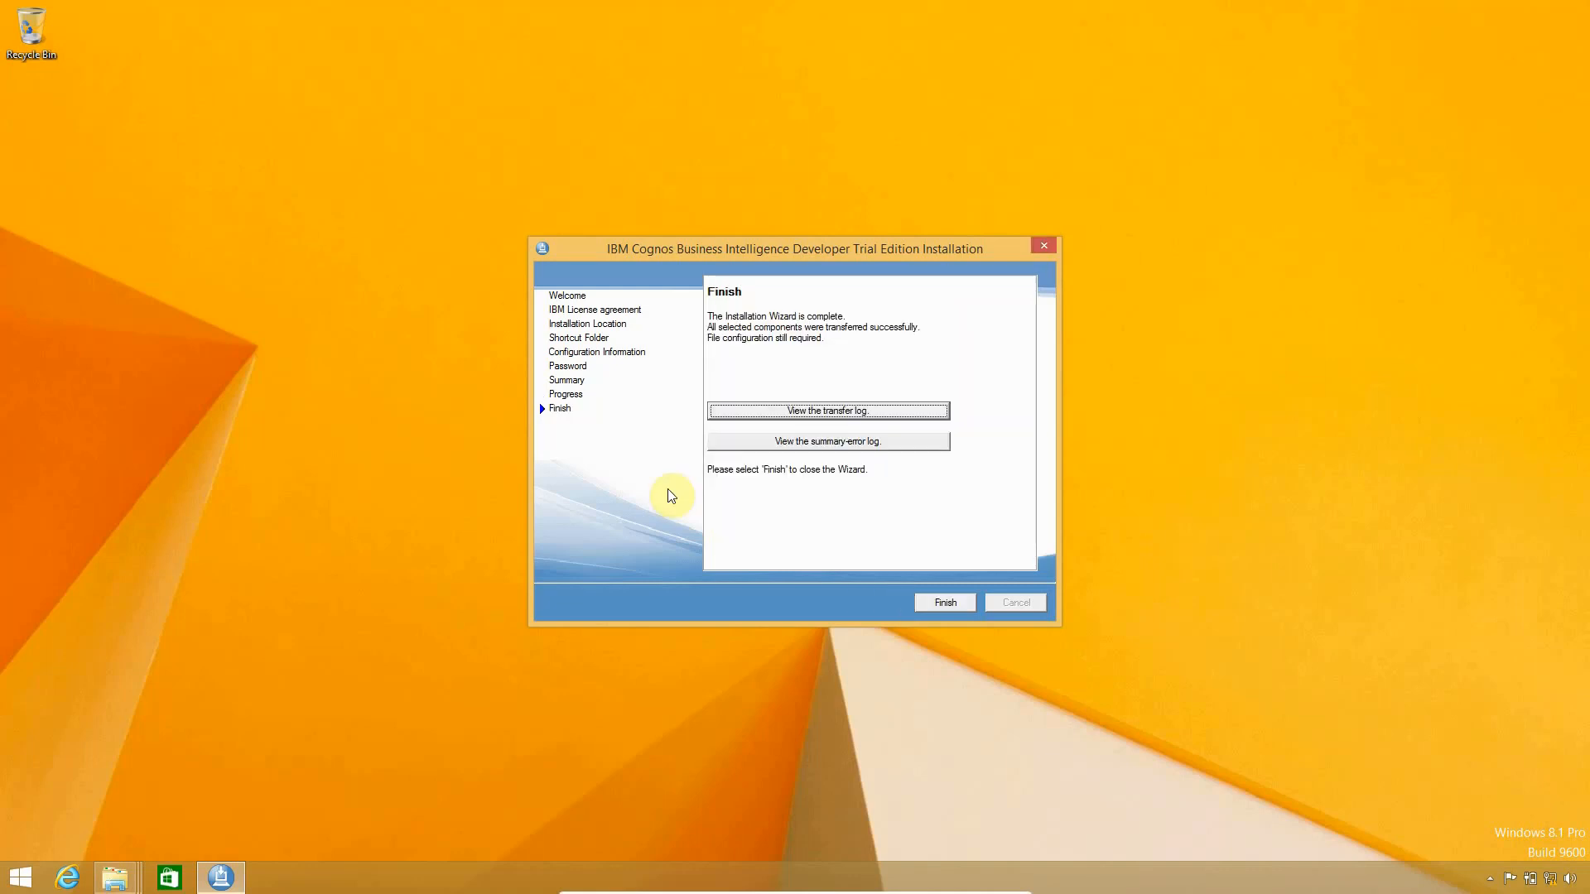
Finish the Cognos installer and return to the desktop where Internet Explorer loads the Manager page on port 19300
click(946, 602)
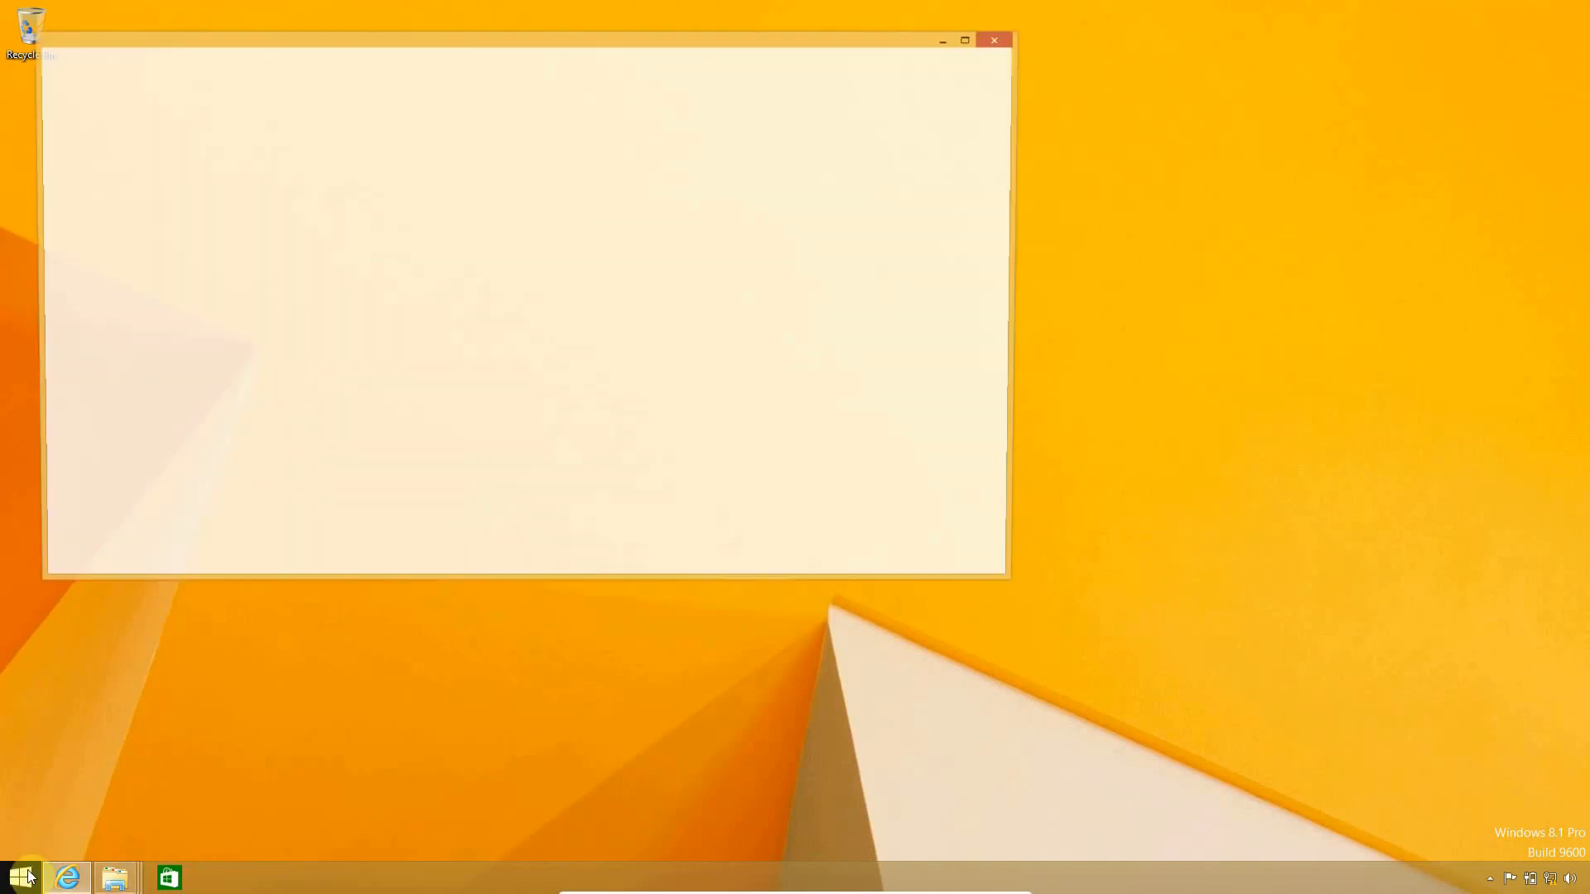
click(23, 876)
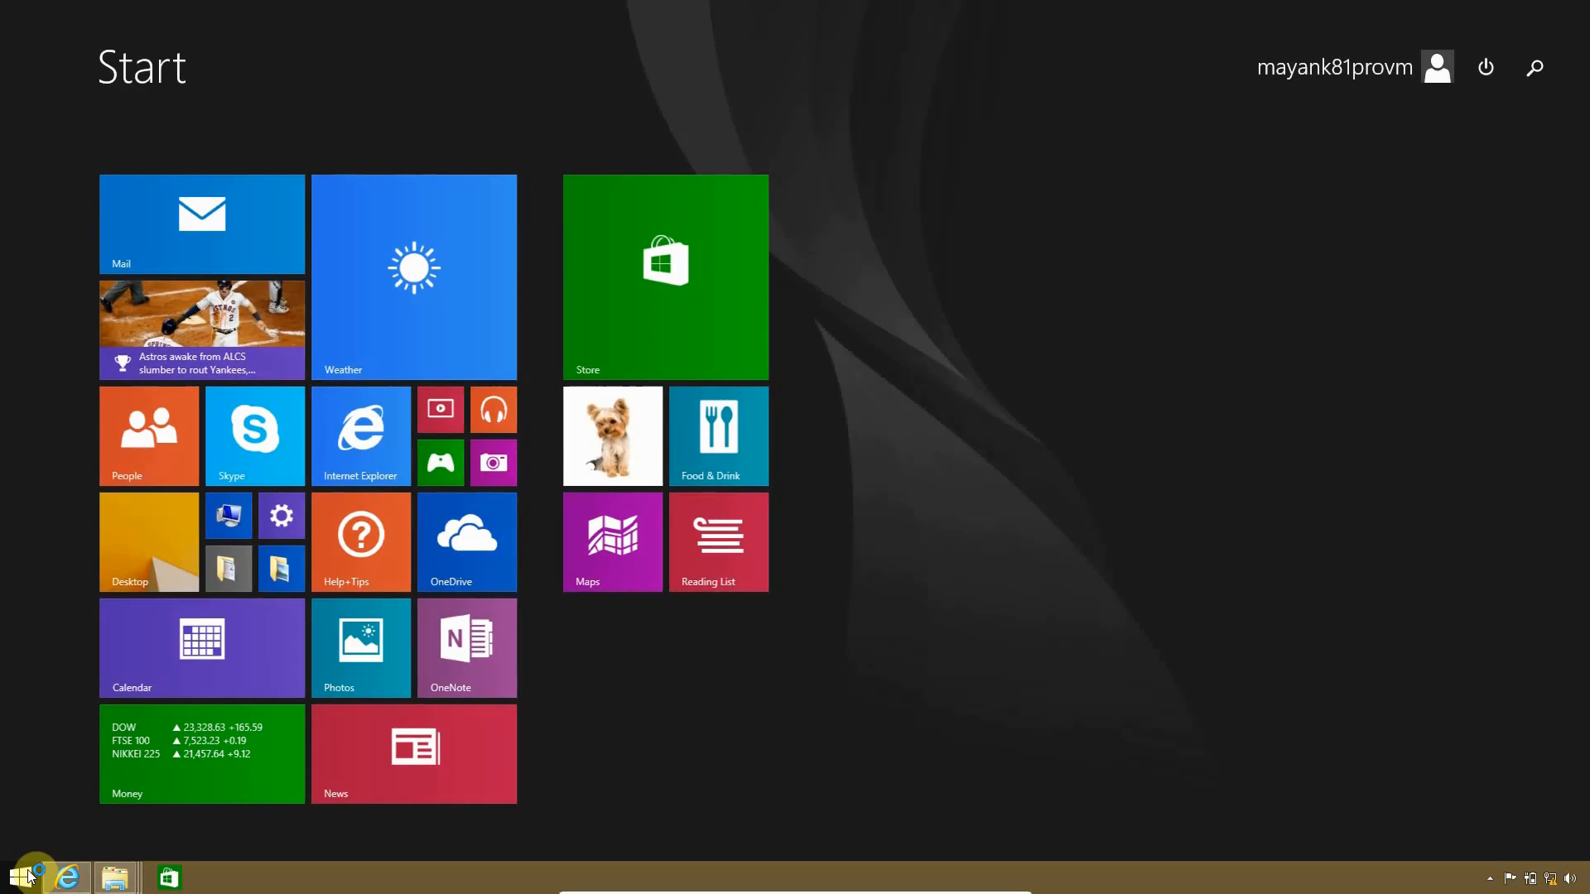
click(24, 876)
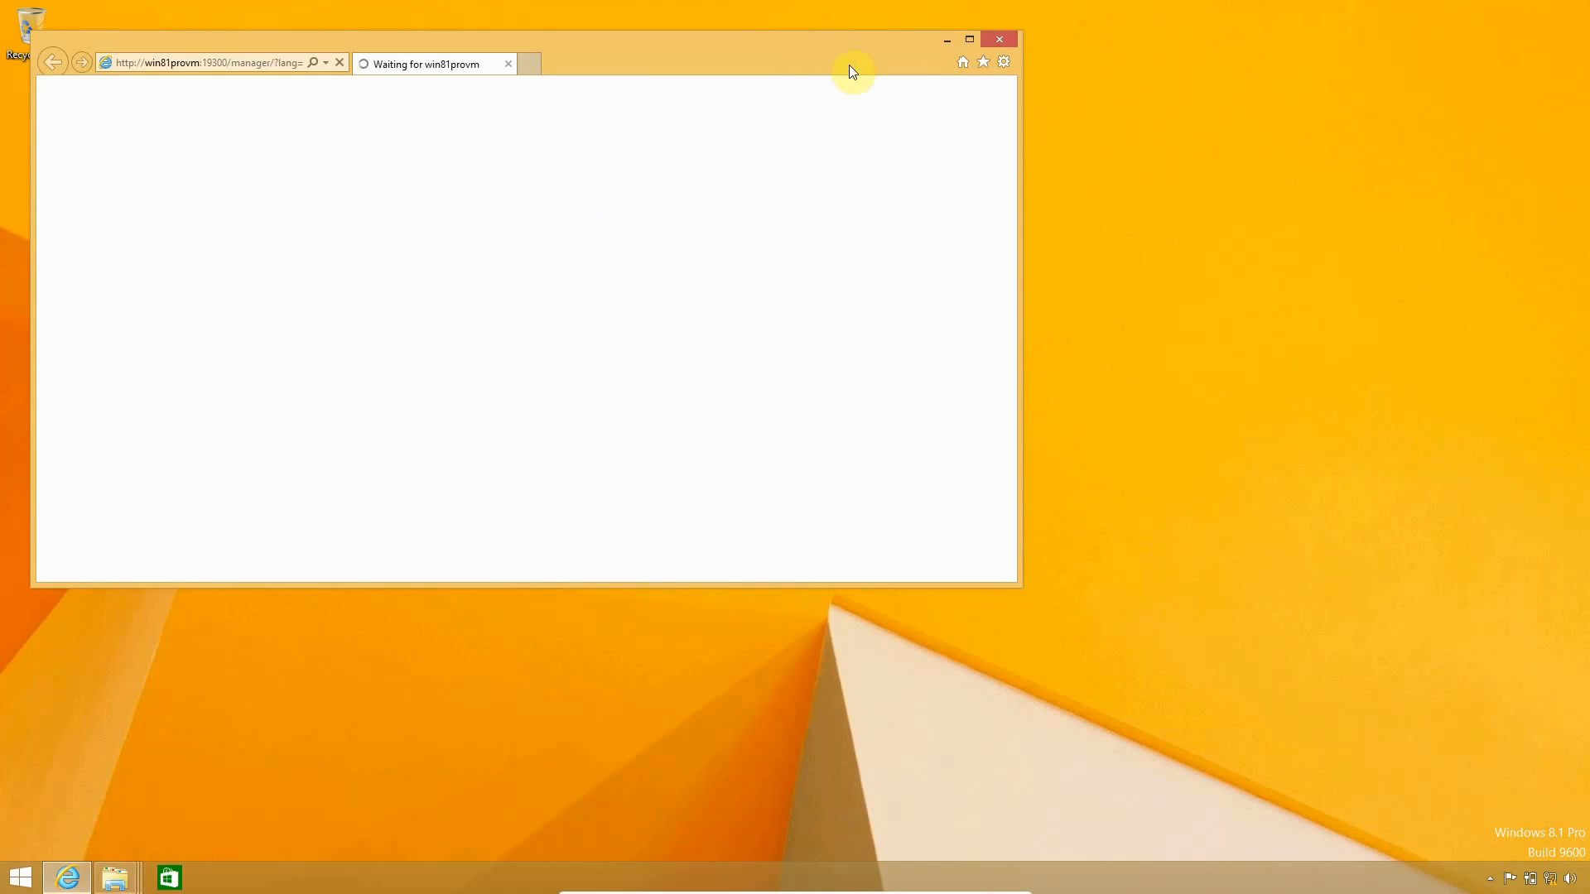
Maximize Internet Explorer and choose 'Don't use recommended settings' in its setup prompt
click(971, 41)
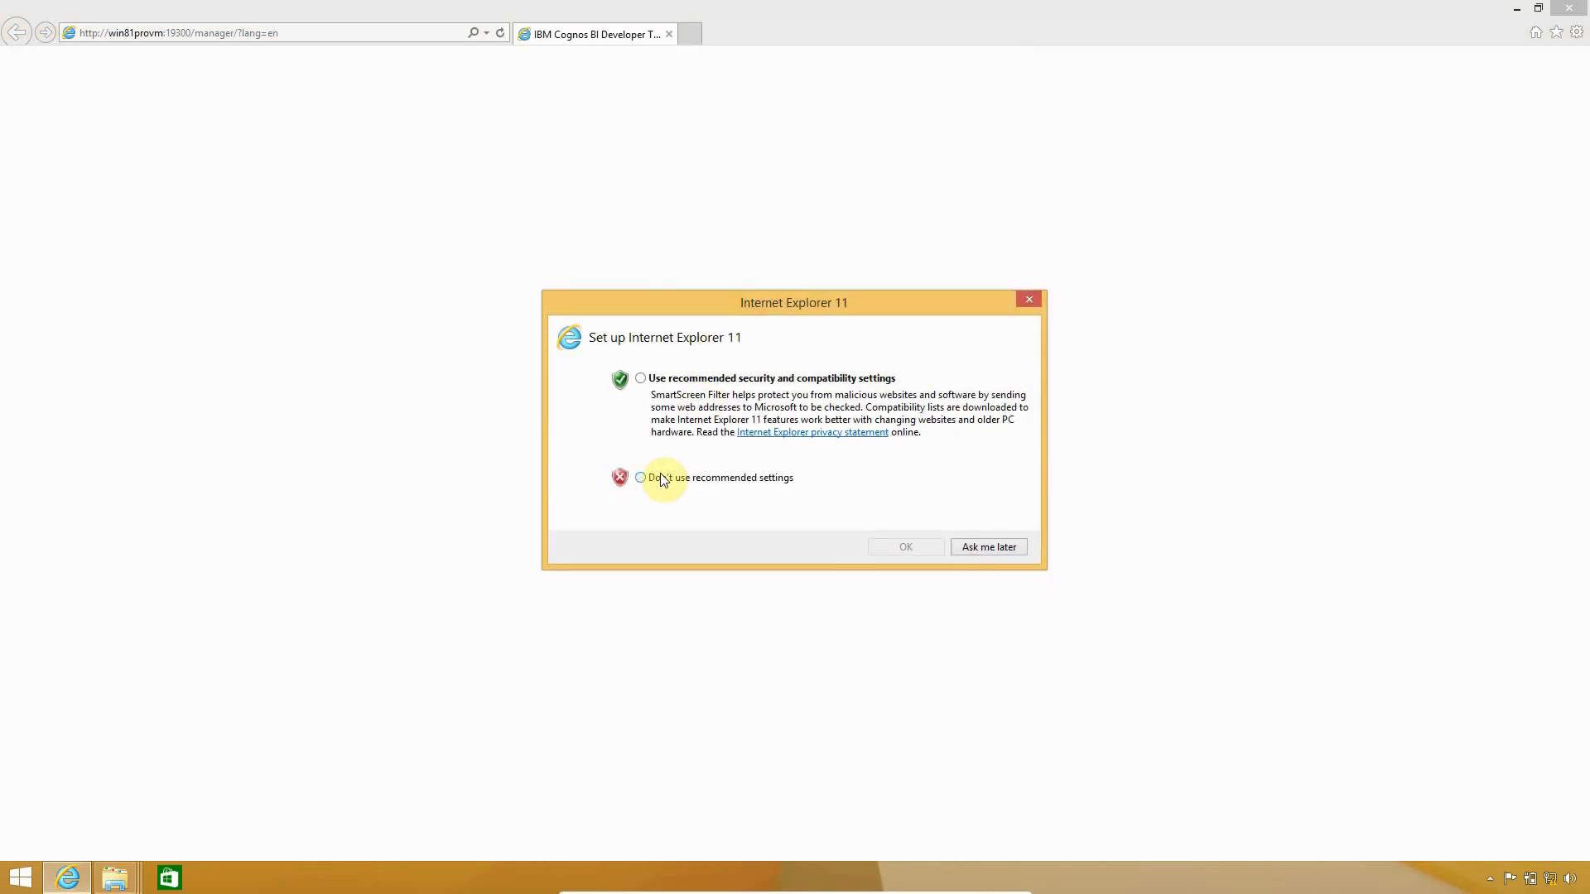
click(661, 478)
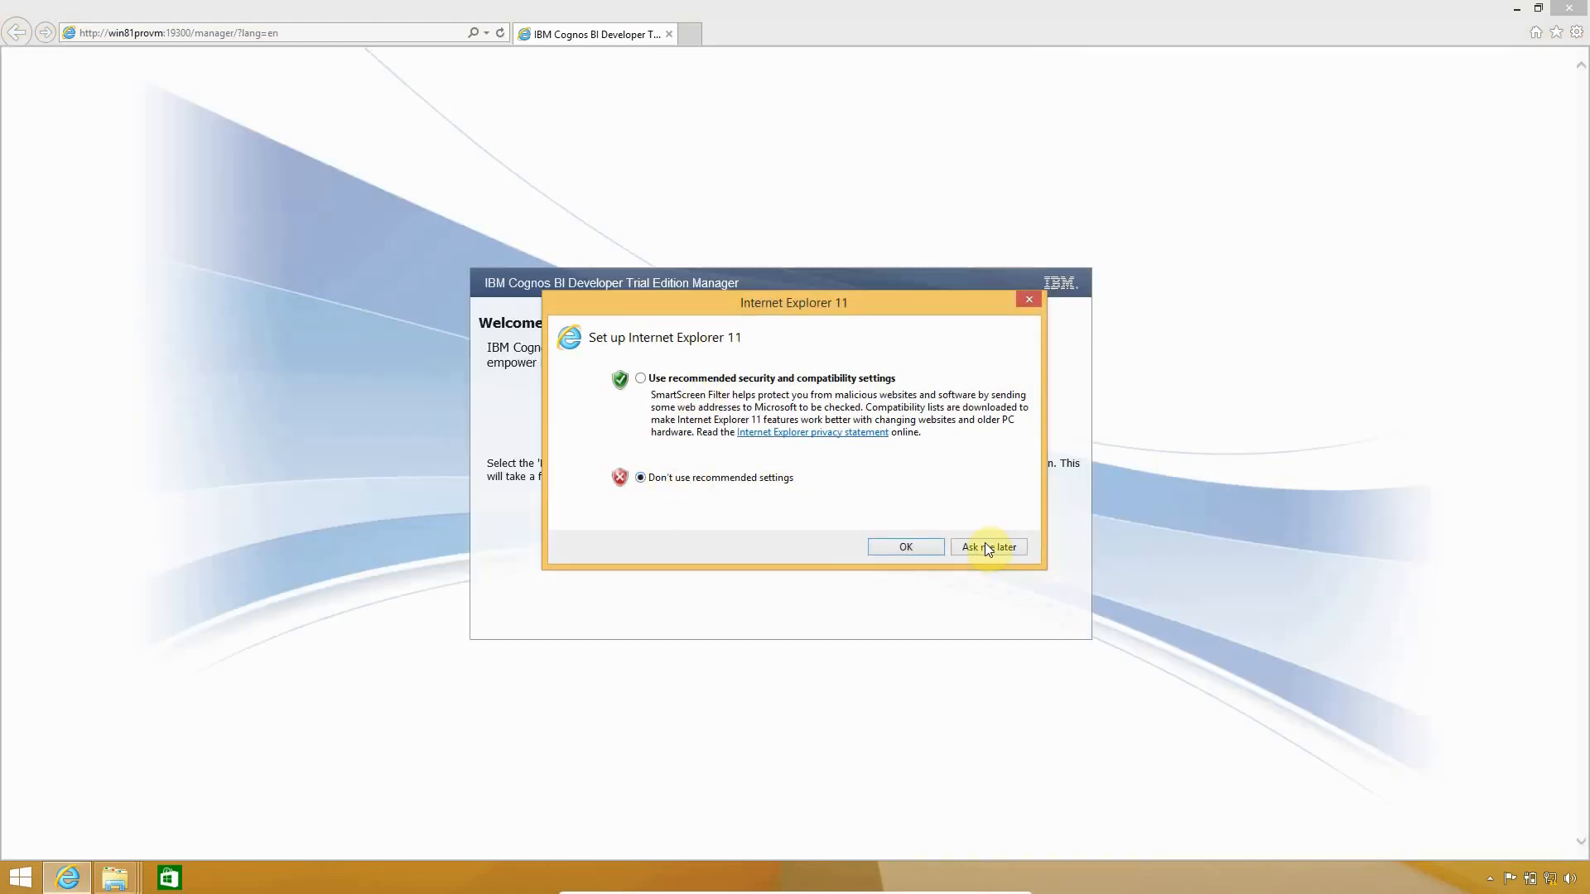
click(926, 542)
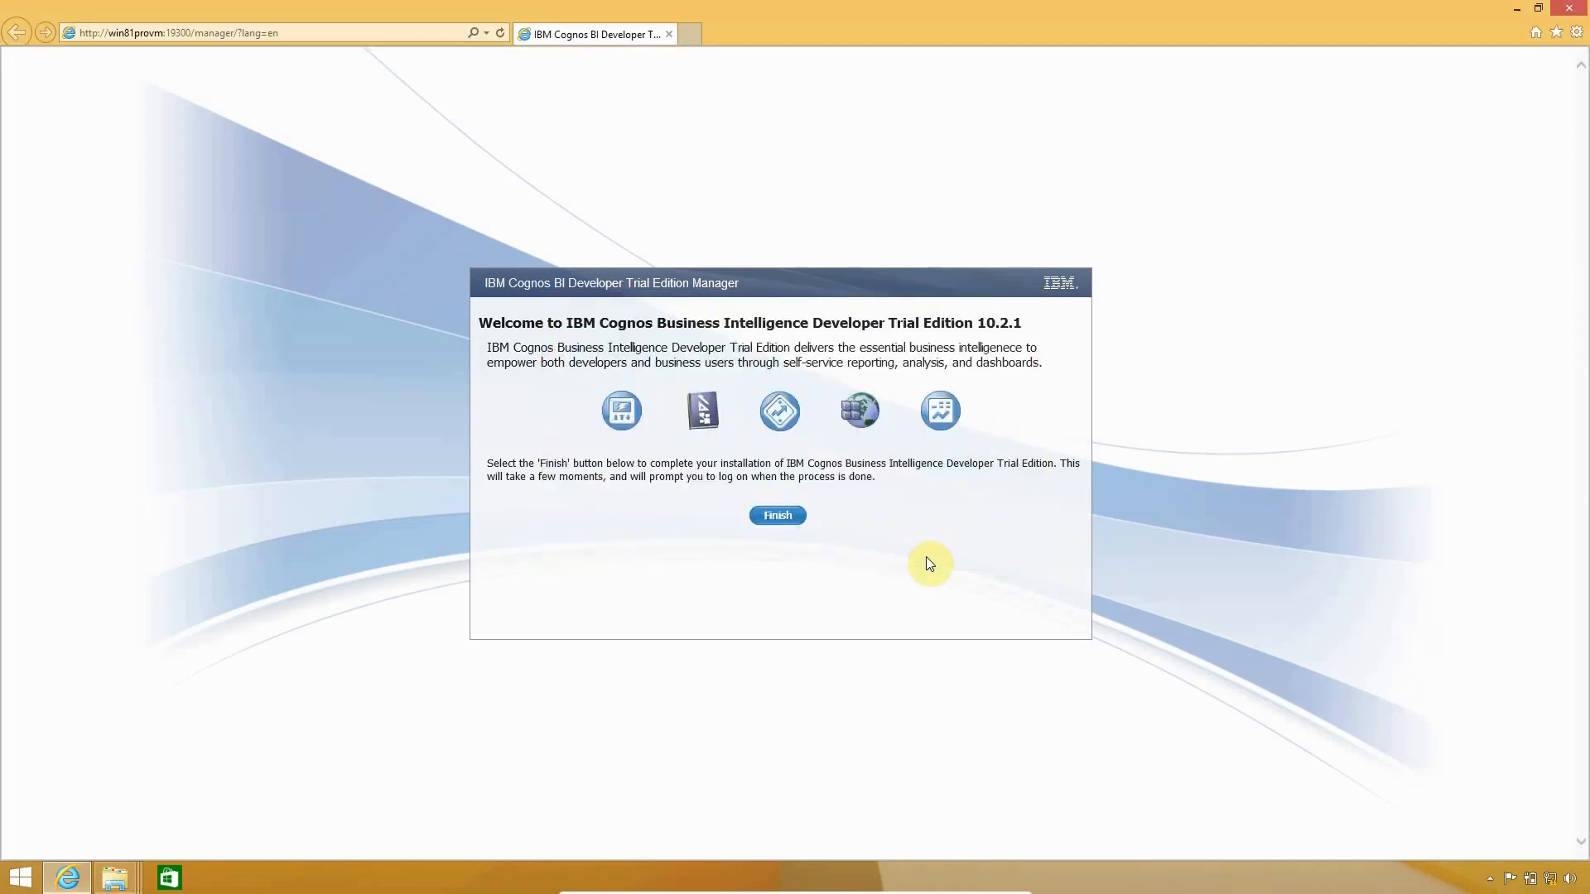
Finish the Manager welcome page so Manage installs, then close the install log events list
click(770, 516)
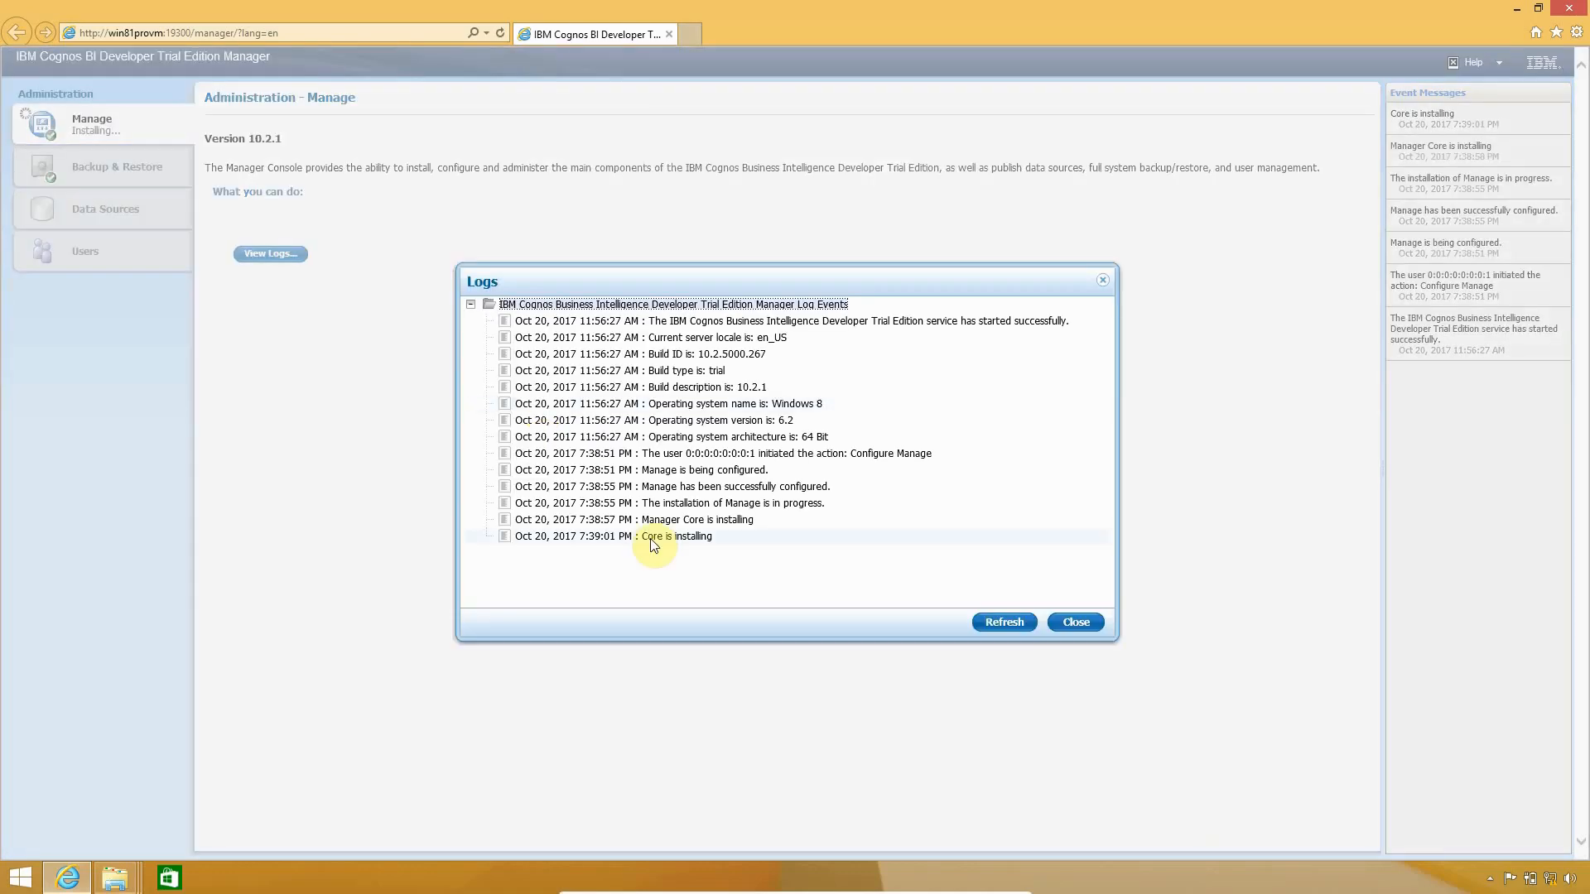
click(1076, 622)
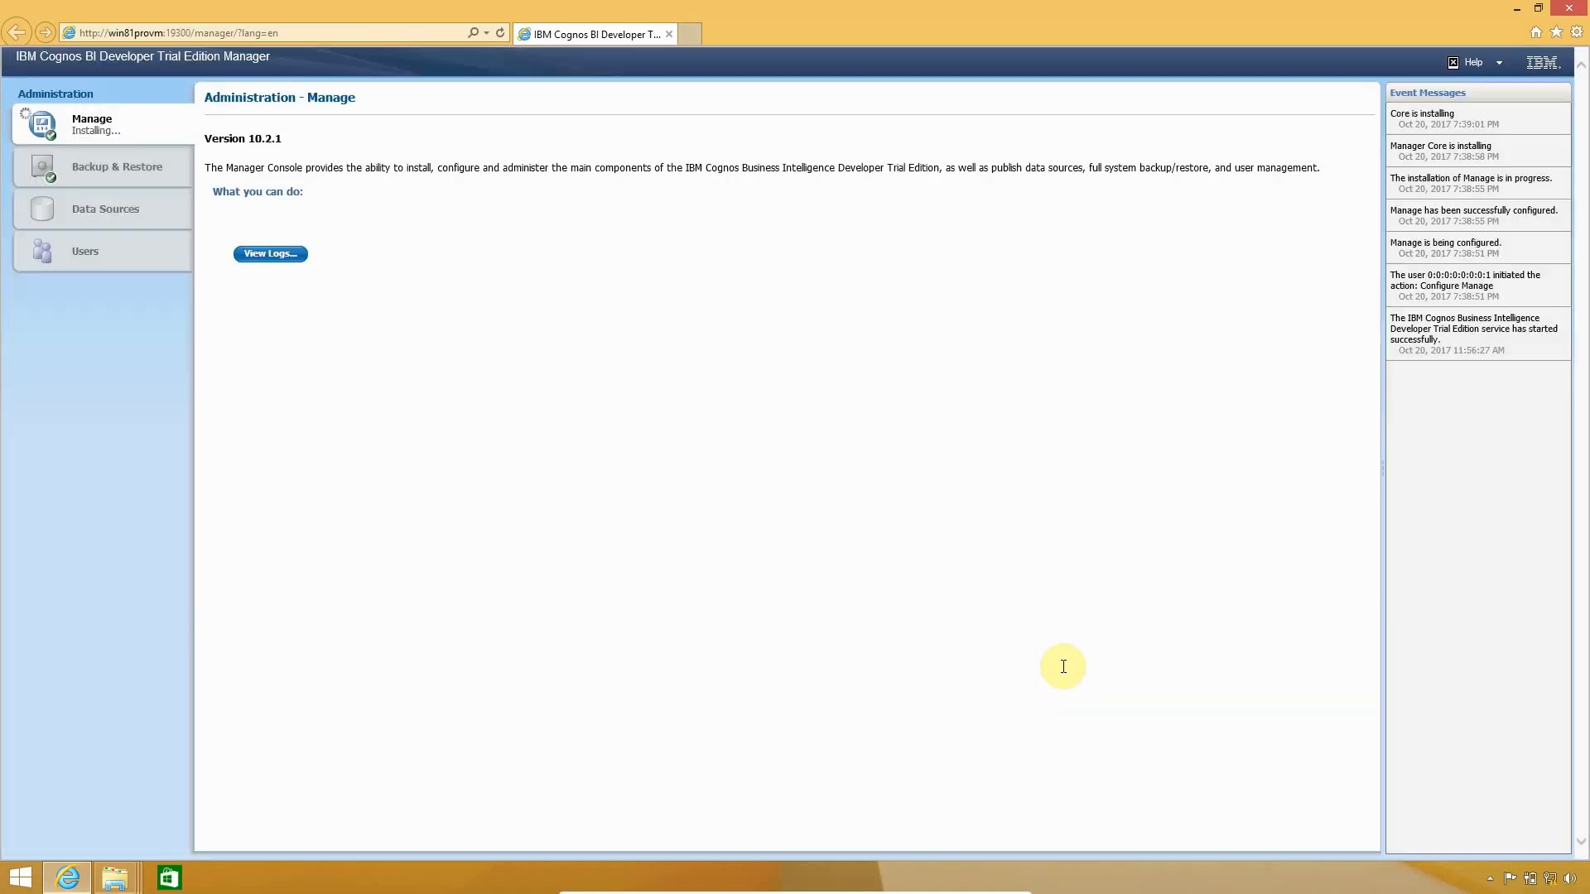